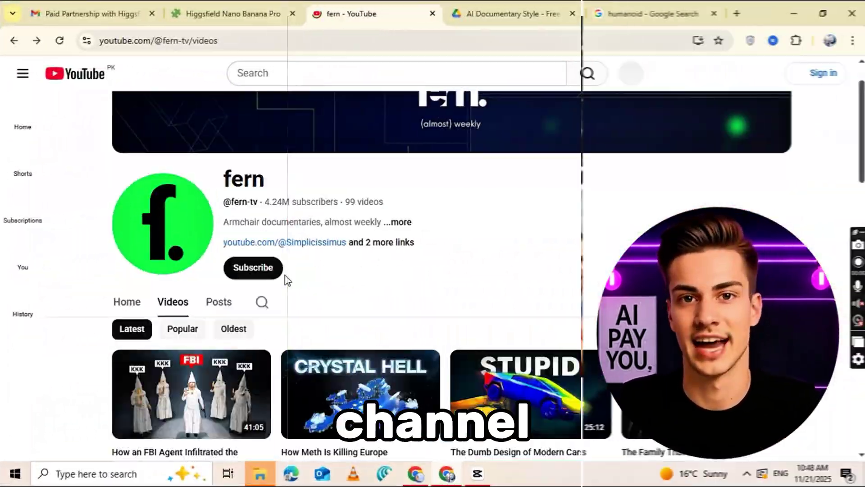
# Sort the fern channel's Videos tab by Latest and browse the newest uploads.
pyautogui.scroll(-1, 285, 274)
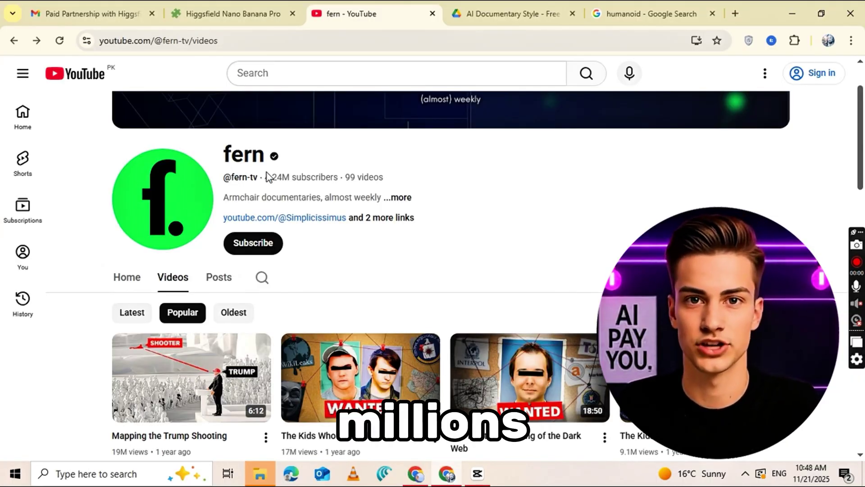
pyautogui.scroll(-4, 349, 175)
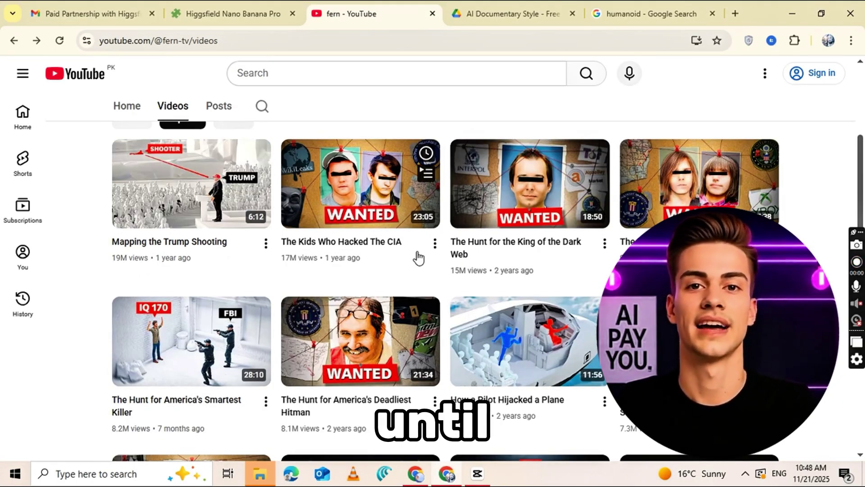
pyautogui.scroll(-3, 433, 289)
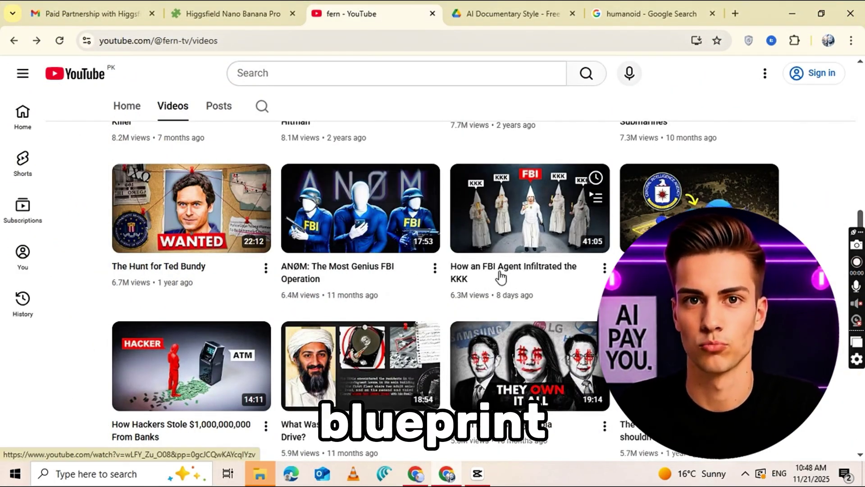
pyautogui.scroll(10, 498, 276)
pyautogui.click(116, 231)
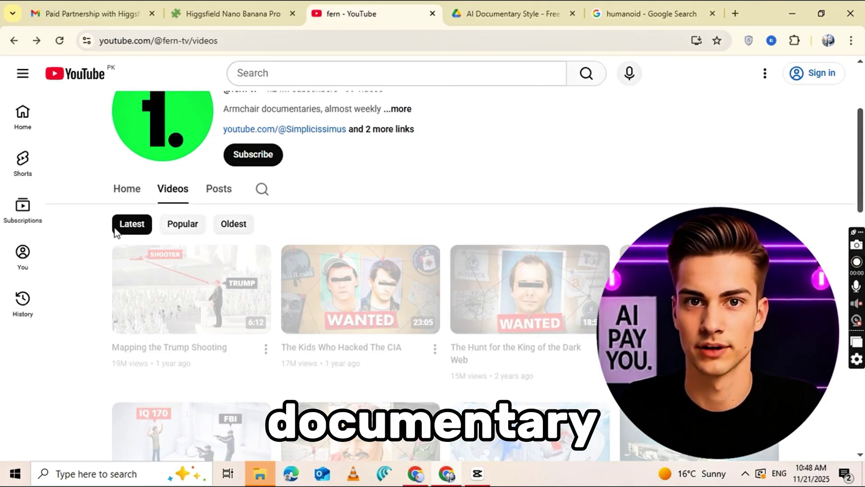
pyautogui.scroll(-7, 267, 292)
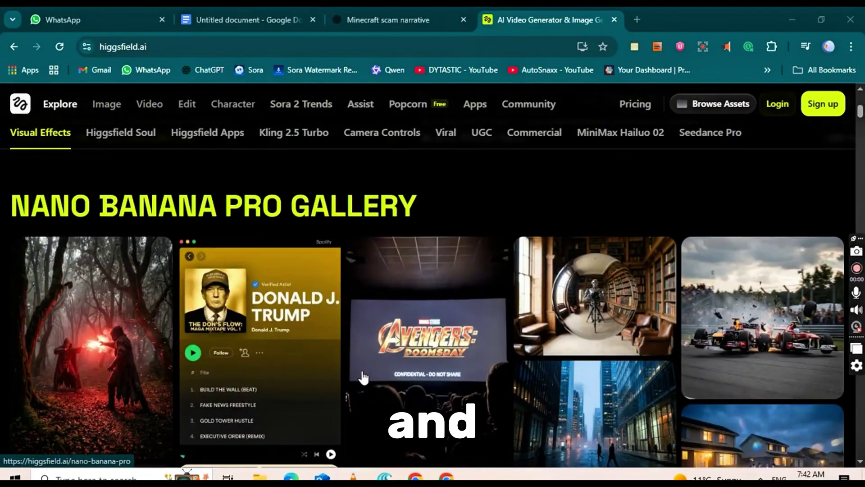
pyautogui.scroll(-1, 363, 377)
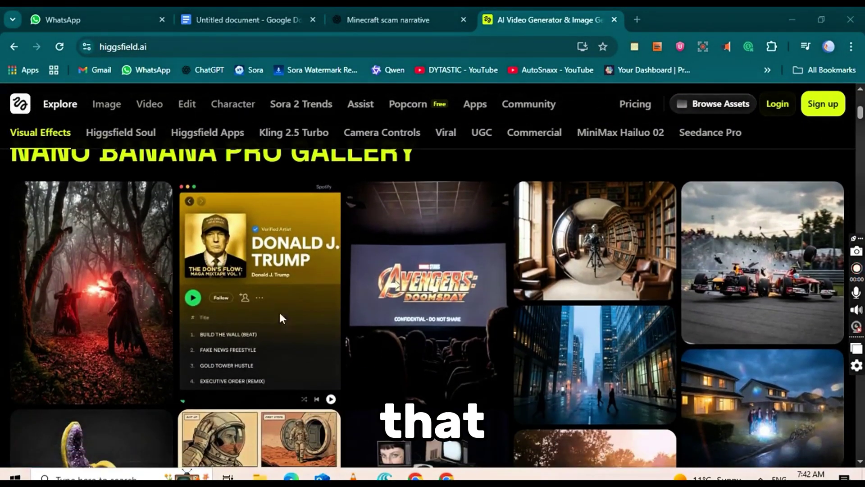
pyautogui.scroll(-5, 786, 268)
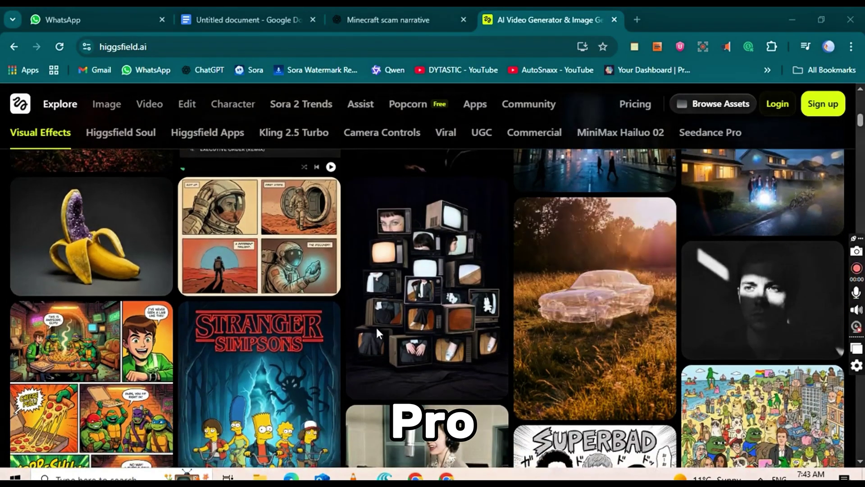
pyautogui.scroll(-4, 272, 337)
pyautogui.scroll(-2, 273, 342)
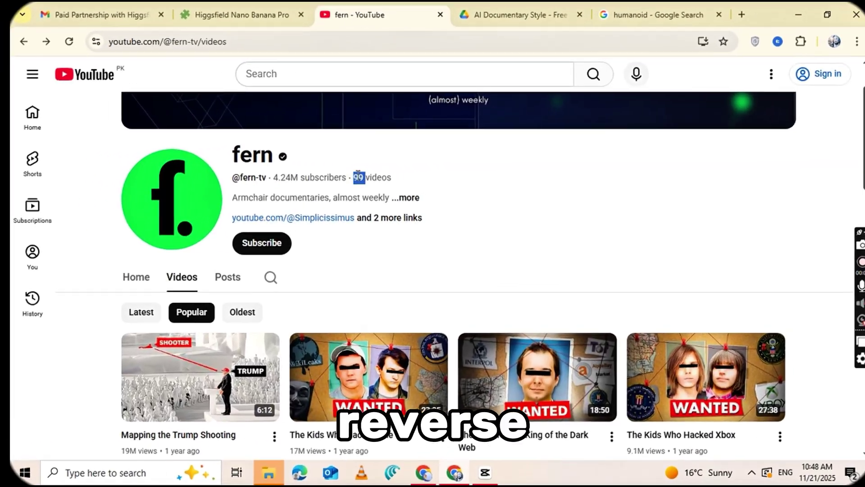
# Open fern's 'How a Minecraft Scammer Stole $16,500,000' video from the Videos grid.
pyautogui.scroll(-4, 273, 258)
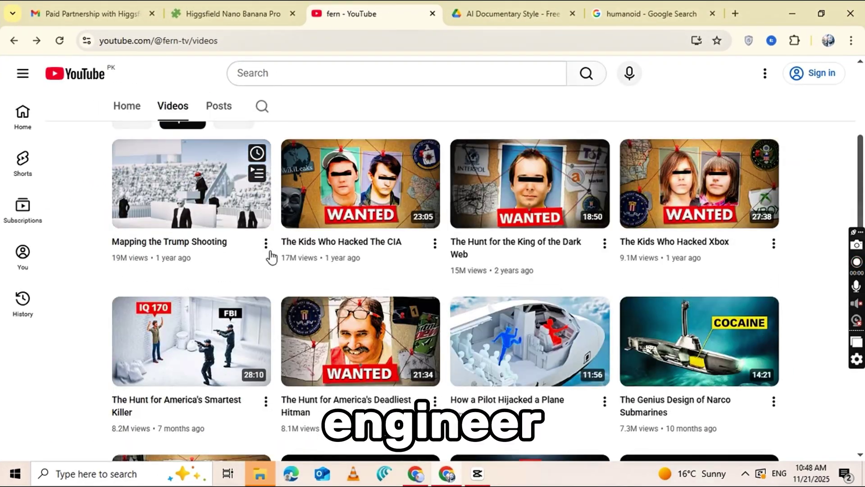
pyautogui.scroll(-3, 273, 258)
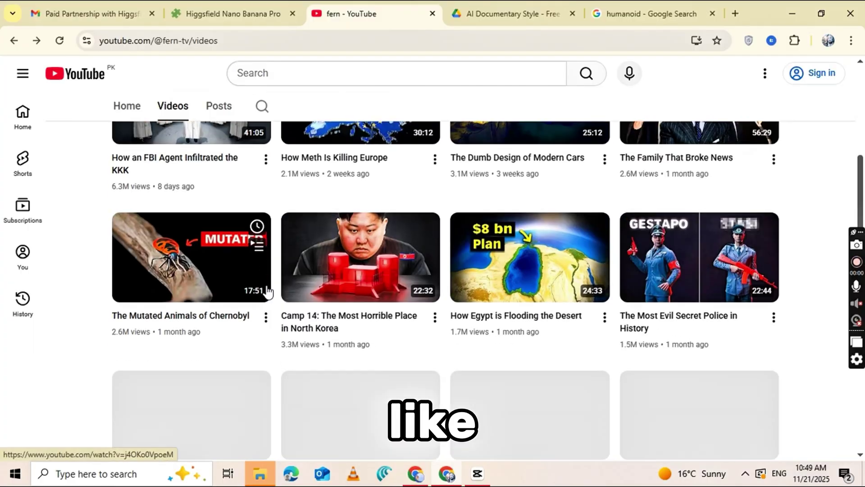
pyautogui.scroll(-2, 476, 341)
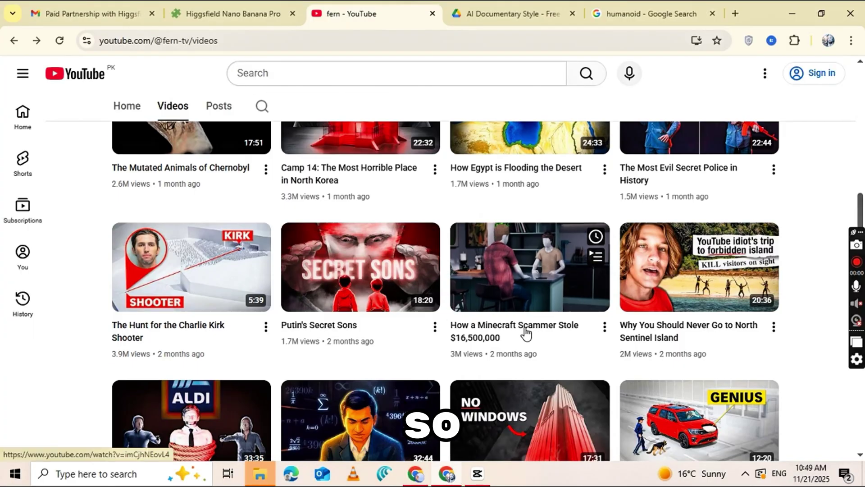
pyautogui.click(477, 341)
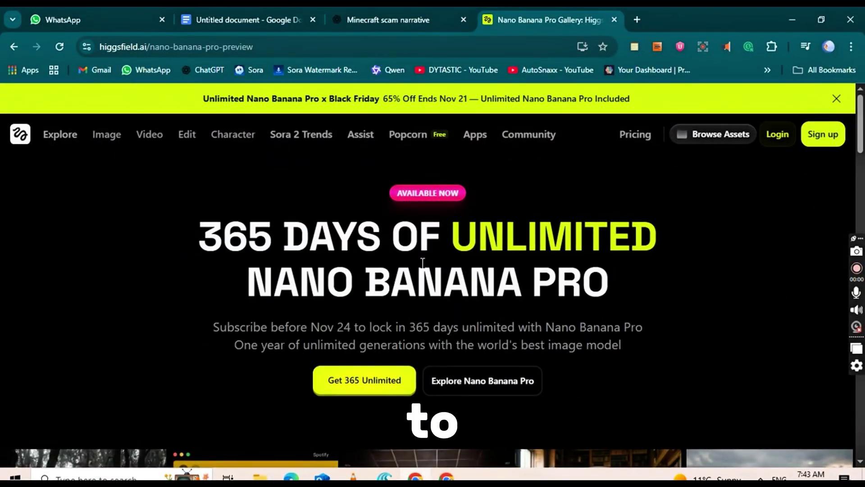
# Look over the Nano Banana Pro preview page, then go to Higgsfield's Explore page.
pyautogui.scroll(-5, 423, 262)
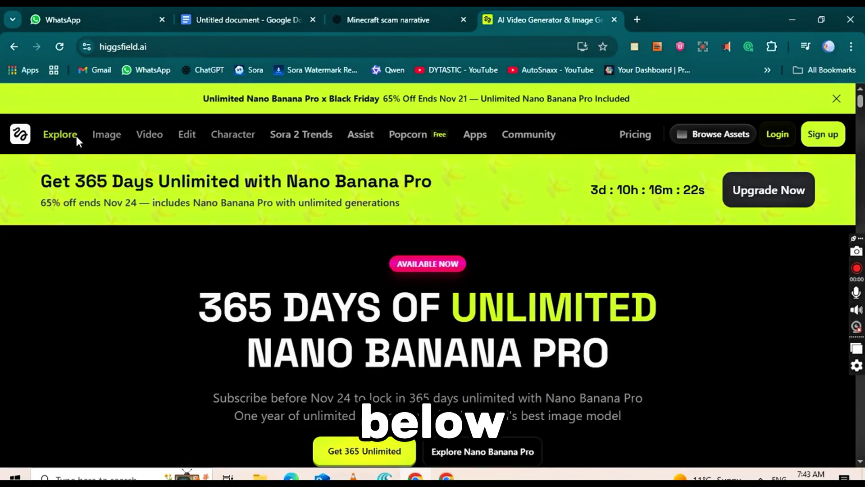
pyautogui.click(60, 134)
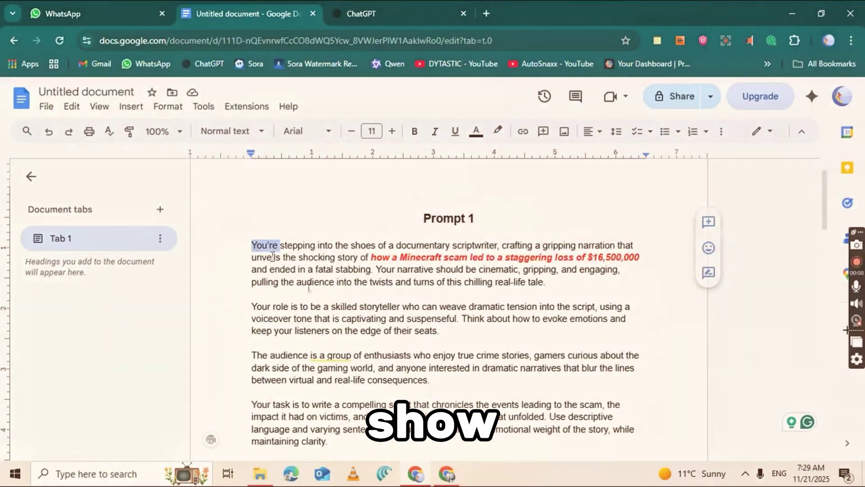
# Make the whole Prompt 1 text bold, copy it, and return to ChatGPT.
pyautogui.moveTo(270, 245); pyautogui.dragTo(444, 366)
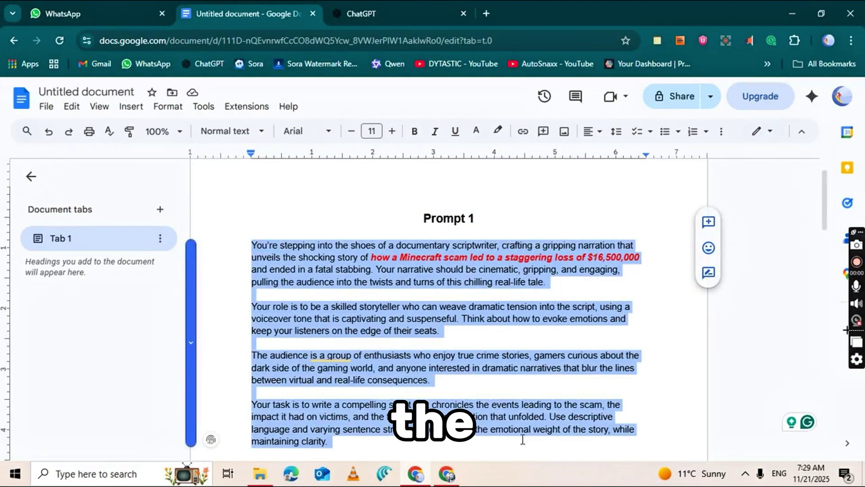
pyautogui.scroll(-2, 457, 356)
pyautogui.click(359, 393)
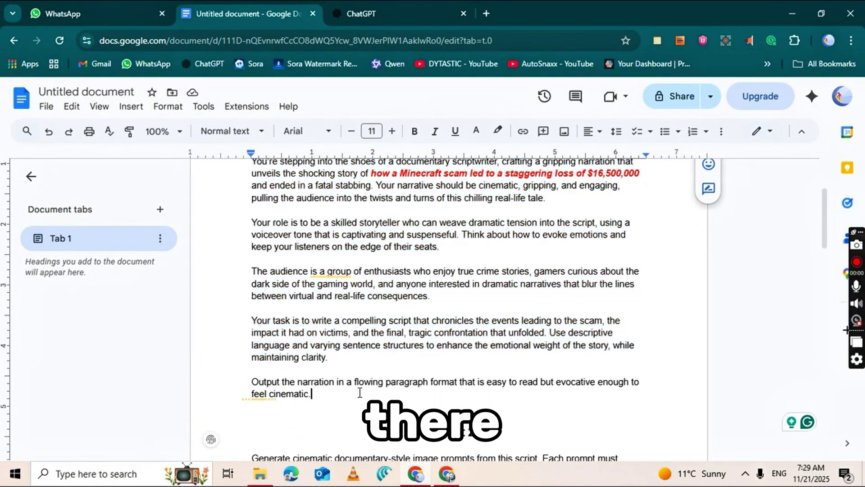
pyautogui.moveTo(233, 205); pyautogui.dragTo(288, 251)
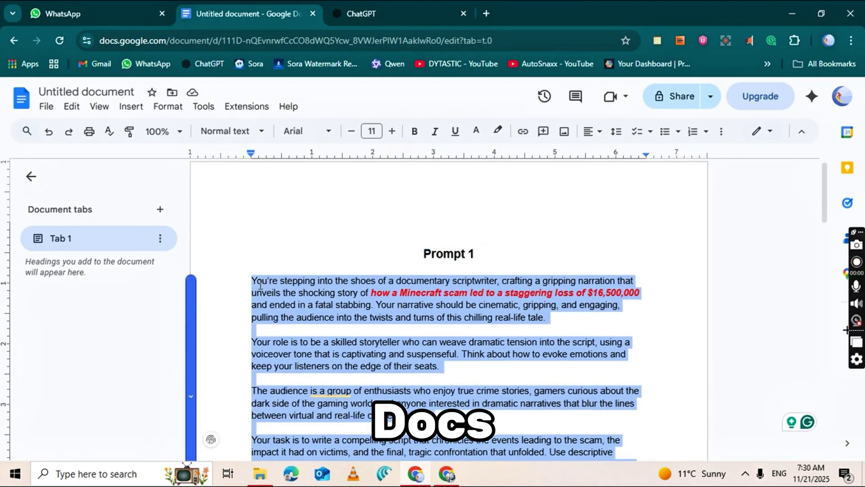
pyautogui.click(411, 139)
pyautogui.rightClick(379, 333)
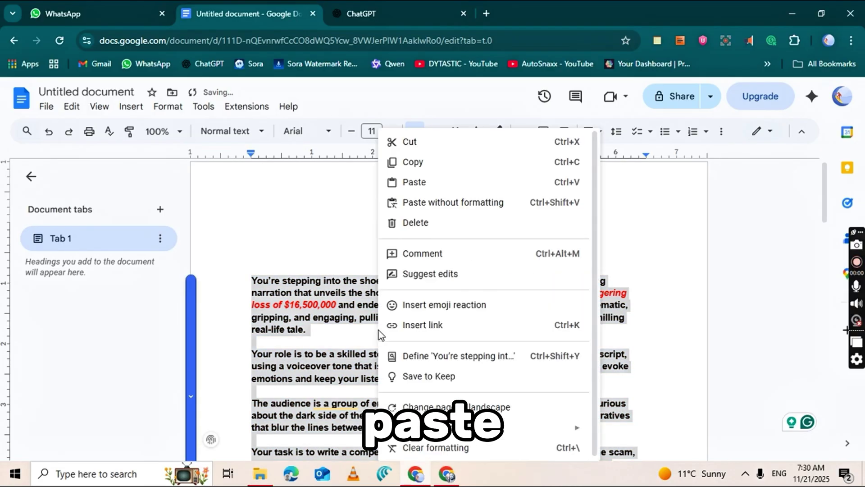
pyautogui.click(413, 161)
pyautogui.click(384, 7)
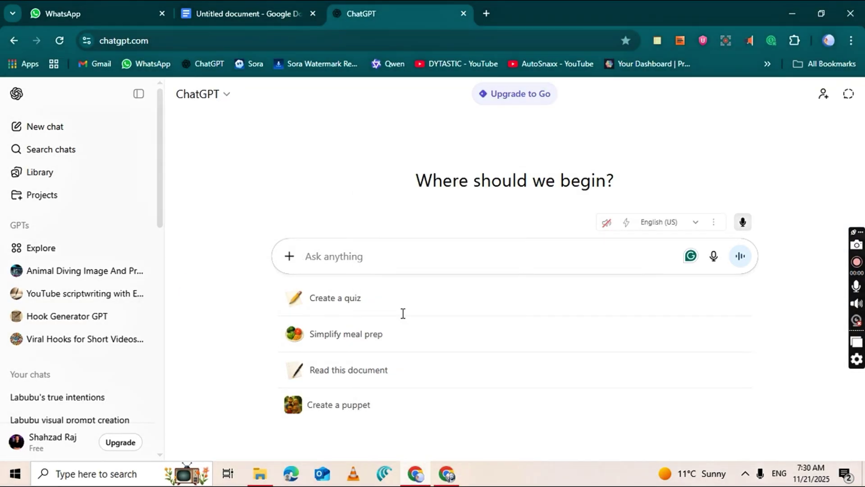
# Paste Prompt 1 into a new ChatGPT chat and send it for a narration script.
pyautogui.hotkey('ctrl', 'v')
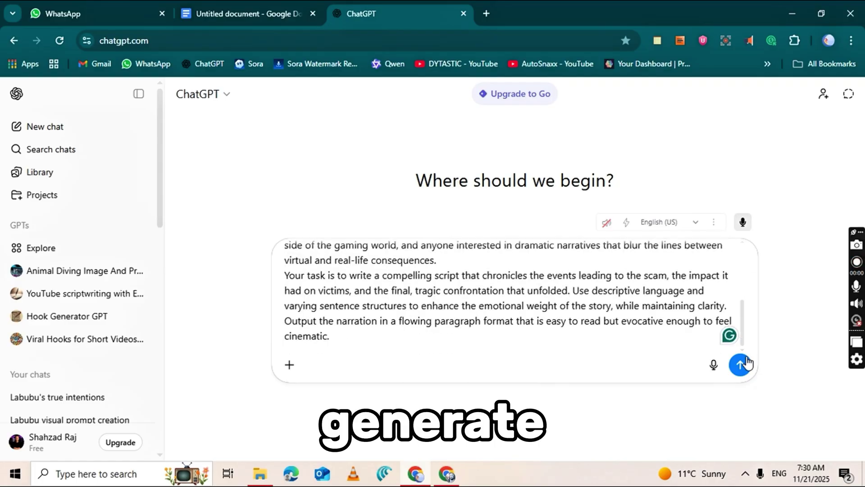
pyautogui.press('Return')
pyautogui.click(138, 93)
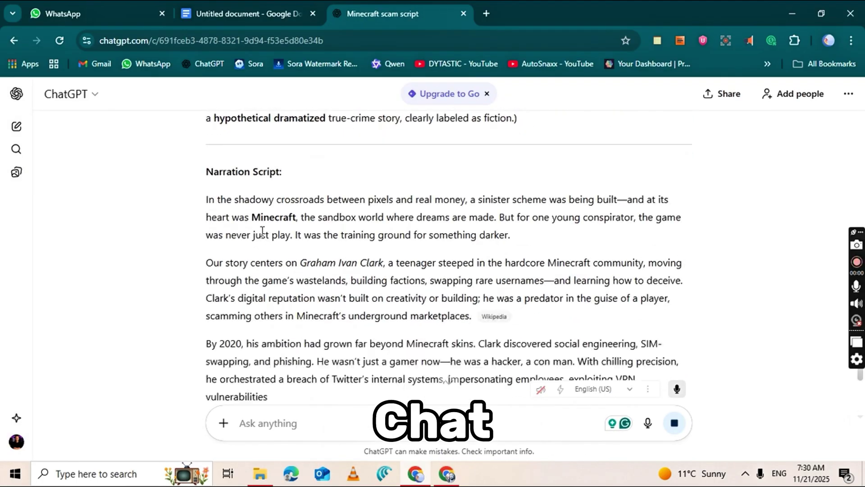
# Have ChatGPT read the narration script reply aloud.
pyautogui.tripleClick(250, 215)
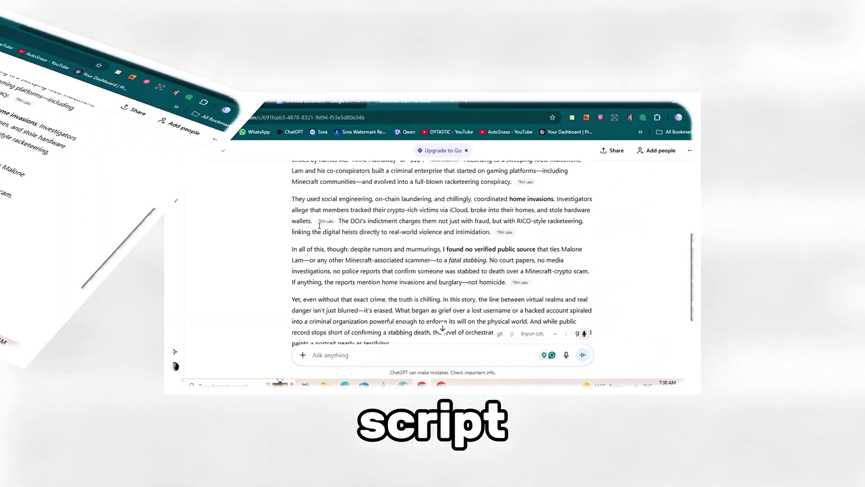
pyautogui.click(315, 269)
pyautogui.click(320, 218)
pyautogui.scroll(10, 279, 167)
pyautogui.scroll(-1, 278, 167)
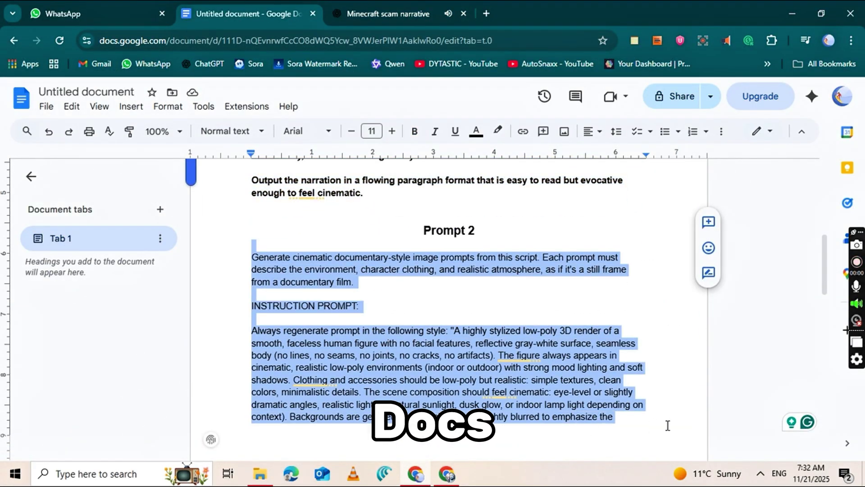
# Send the image-prompt instructions, with the word 'humanoid' inserted, to ChatGPT.
pyautogui.rightClick(668, 425)
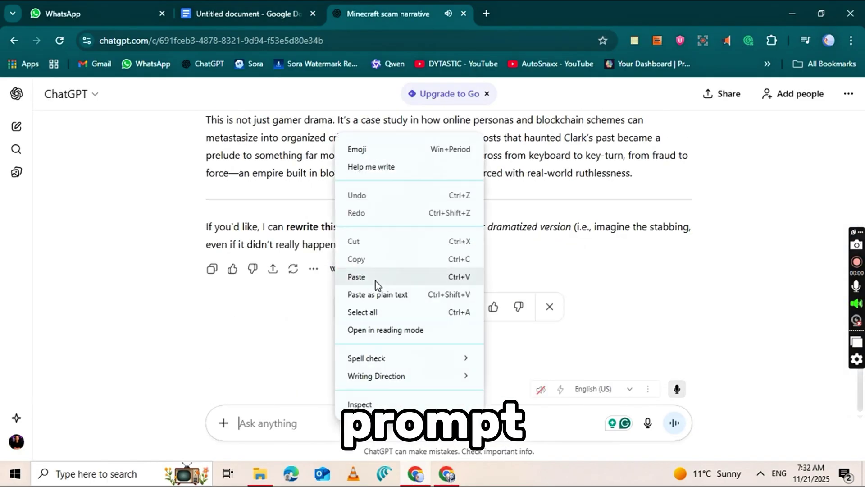
pyautogui.click(377, 283)
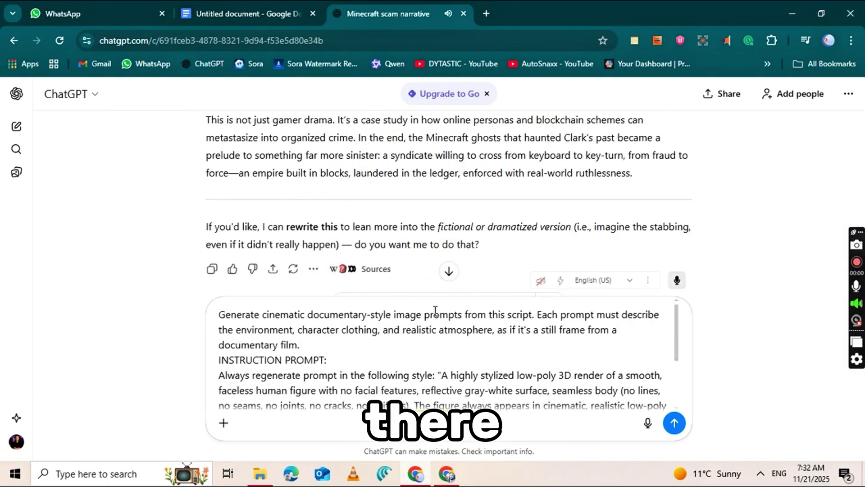
pyautogui.click(466, 314)
pyautogui.press('super+v')
pyautogui.click(530, 208)
pyautogui.click(674, 423)
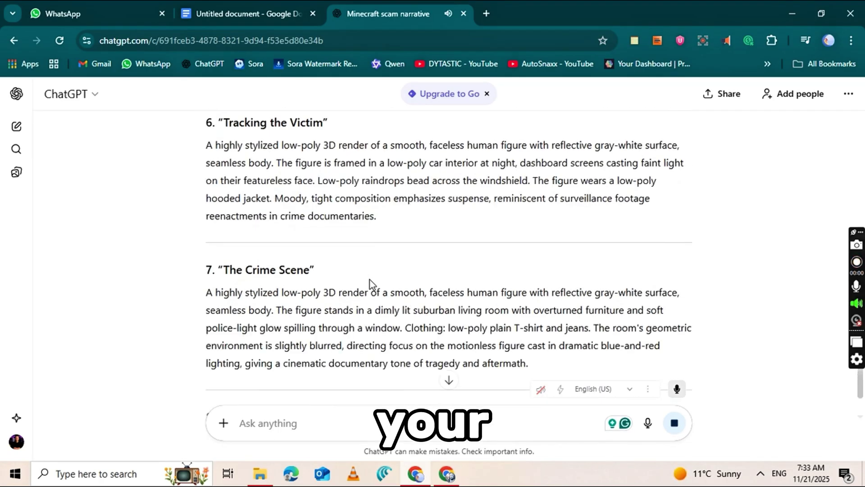
# Scroll the reply to the scene-by-scene prompts starting with Opening Atmosphere.
pyautogui.doubleClick(246, 233)
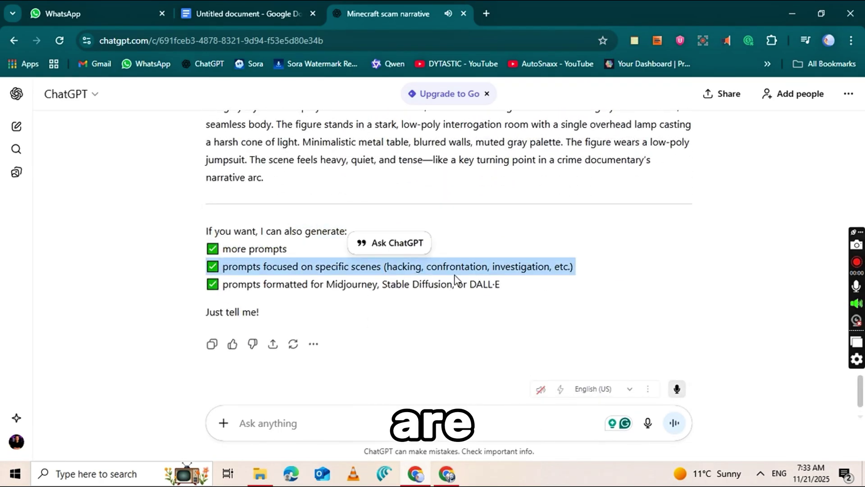
pyautogui.scroll(20, 455, 280)
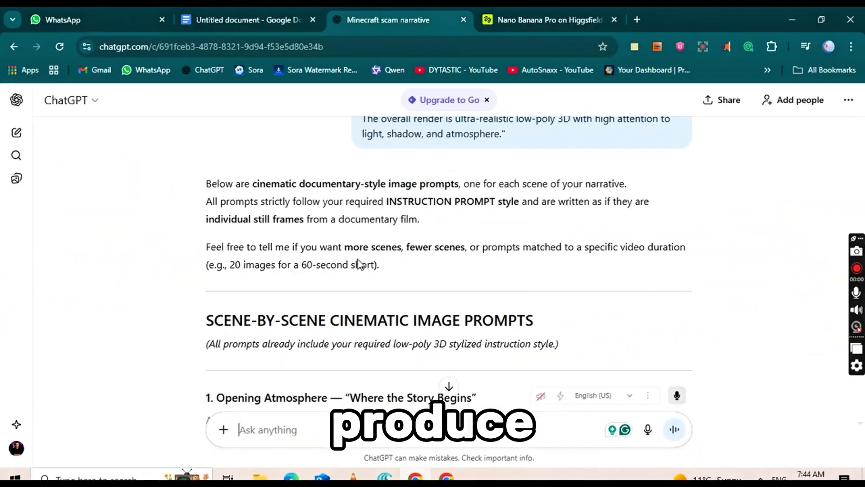
pyautogui.scroll(-4, 358, 259)
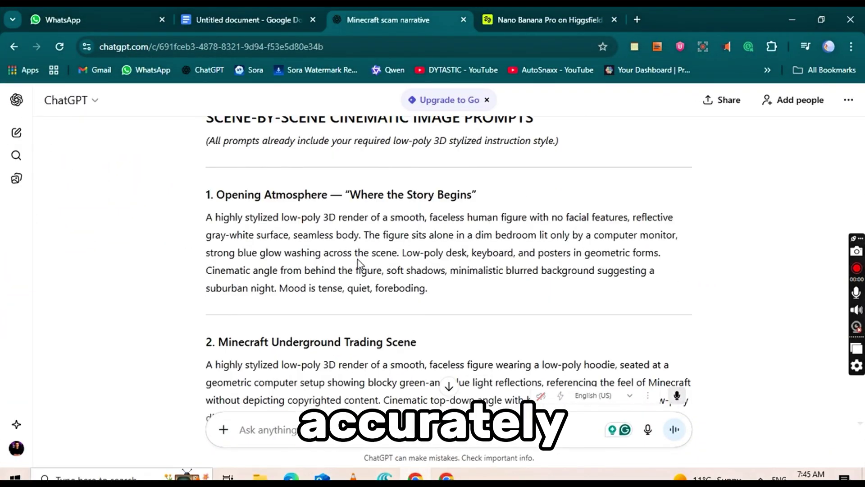
# Copy the first scene's cinematic image prompt from the reply.
pyautogui.tripleClick(357, 259)
pyautogui.rightClick(358, 260)
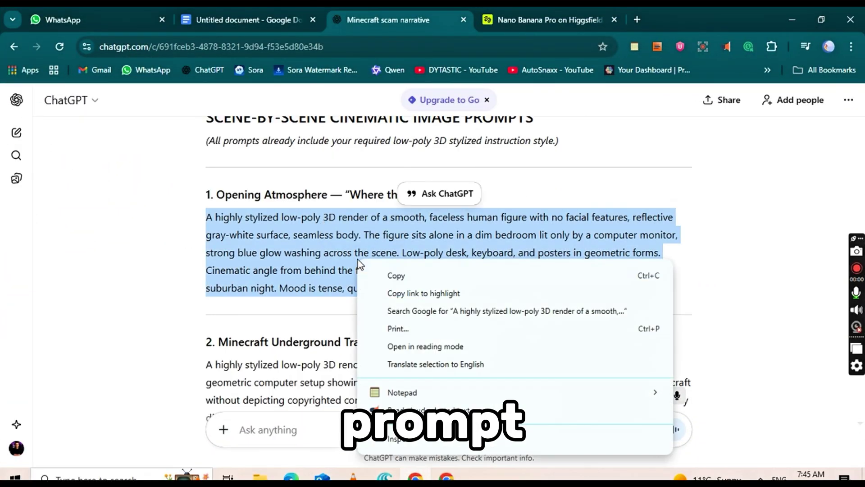
pyautogui.click(402, 275)
pyautogui.click(493, 239)
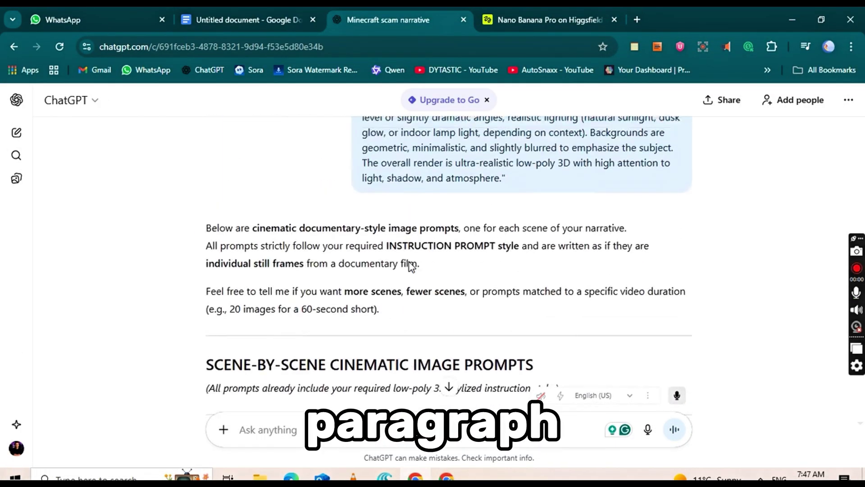
# Send the narration's opening sentence with 'Give me an image prompt' to ChatGPT.
pyautogui.scroll(15, 410, 261)
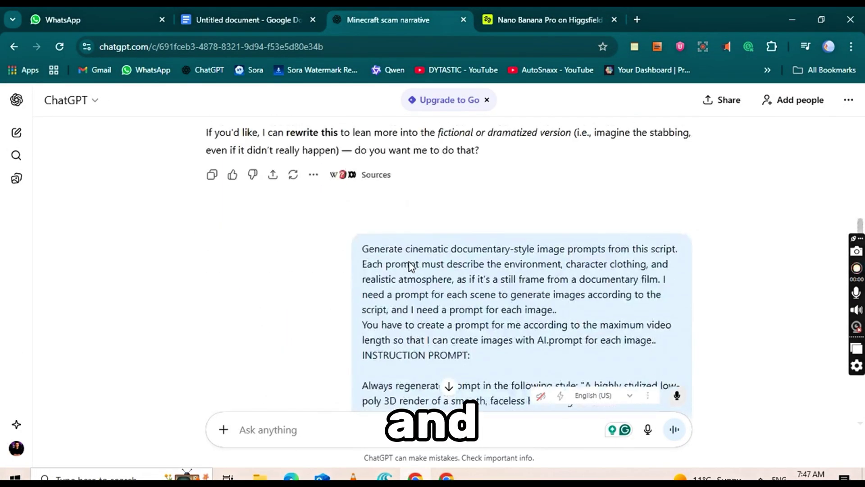
pyautogui.scroll(3, 410, 265)
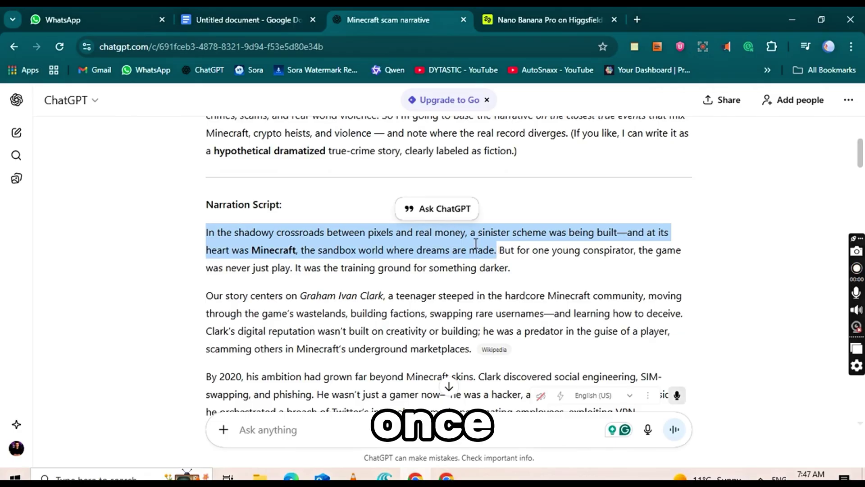
pyautogui.rightClick(475, 244)
pyautogui.click(505, 260)
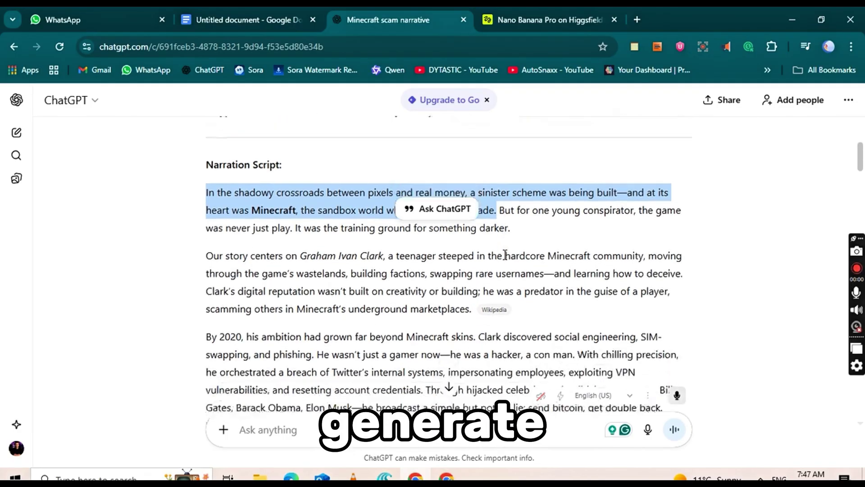
pyautogui.scroll(-20, 504, 260)
pyautogui.rightClick(280, 428)
pyautogui.click(295, 288)
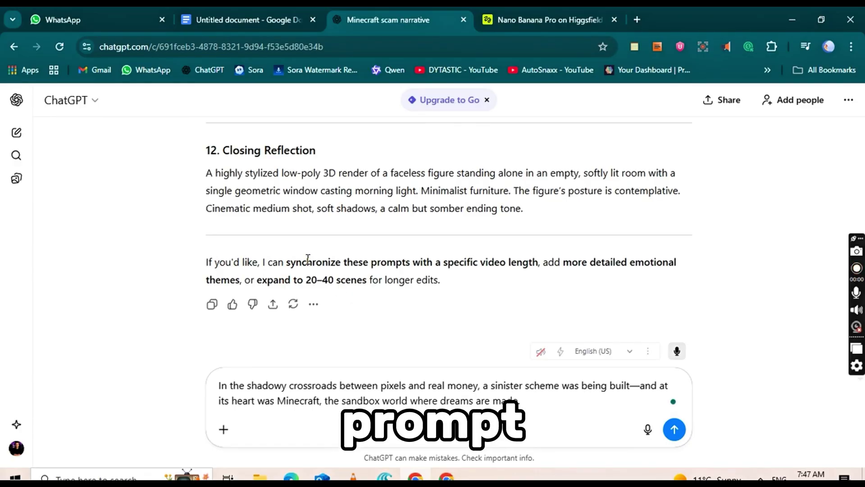
pyautogui.doubleClick(536, 405)
pyautogui.write('Give me an image')
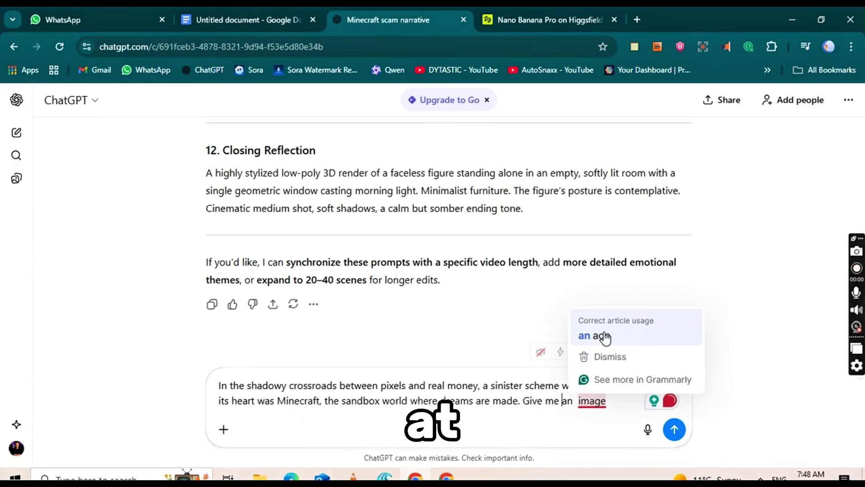
pyautogui.click(619, 407)
pyautogui.write('prompt')
pyautogui.press('Return')
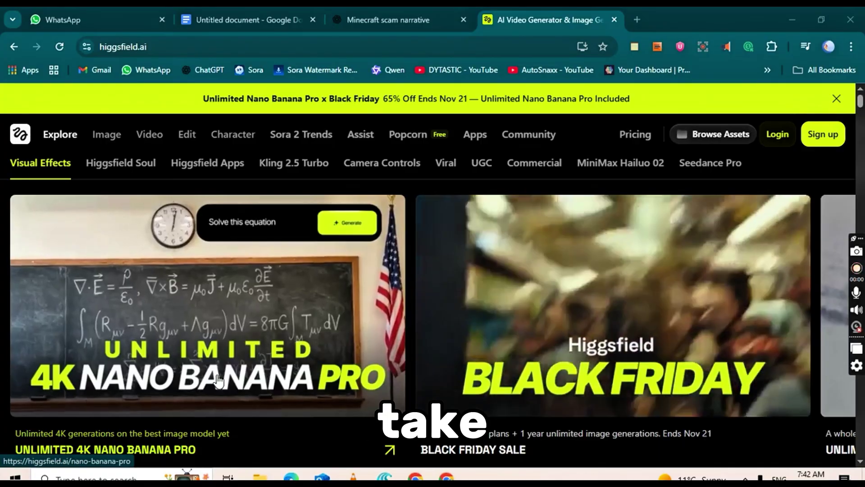
# Scroll through the Higgsfield home page.
pyautogui.scroll(-1, 219, 380)
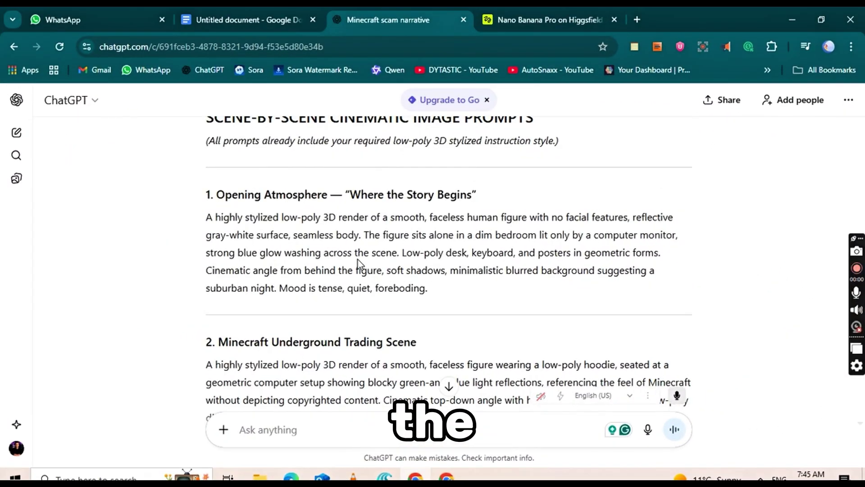
# Paste the first scene prompt into Higgsfield, keeping Nano Banana Pro as the model.
pyautogui.tripleClick(358, 260)
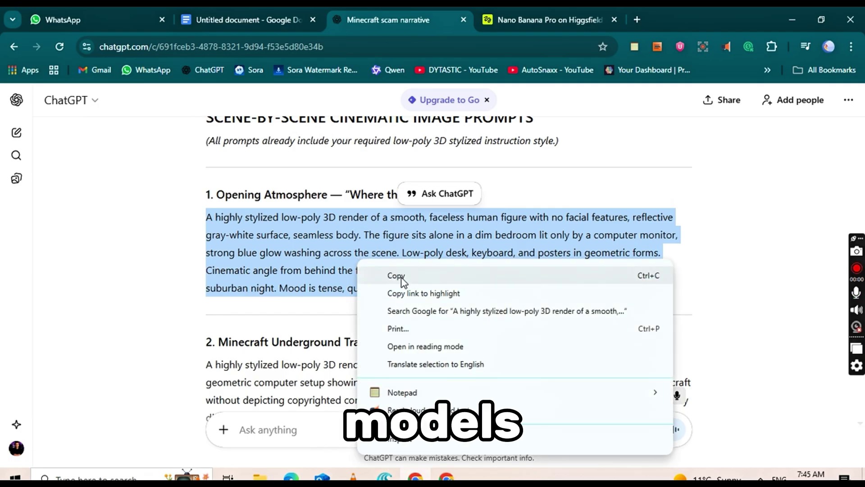
pyautogui.click(504, 19)
pyautogui.hotkey('ctrl', 'v')
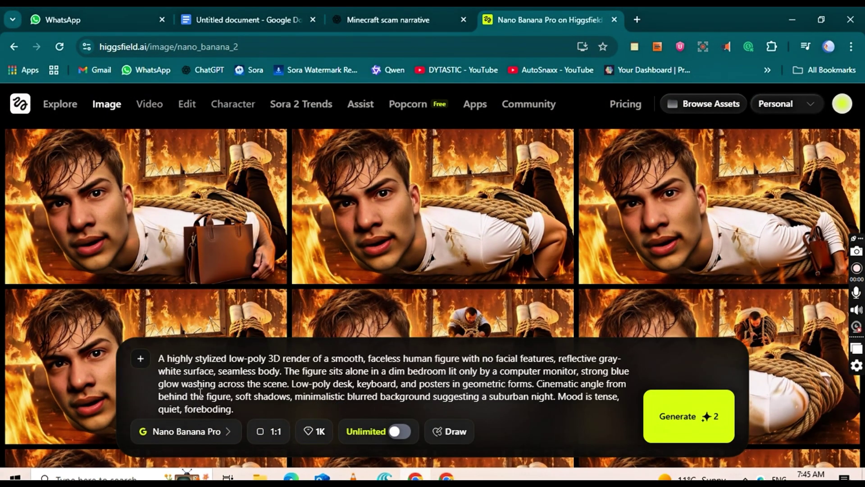
pyautogui.click(220, 431)
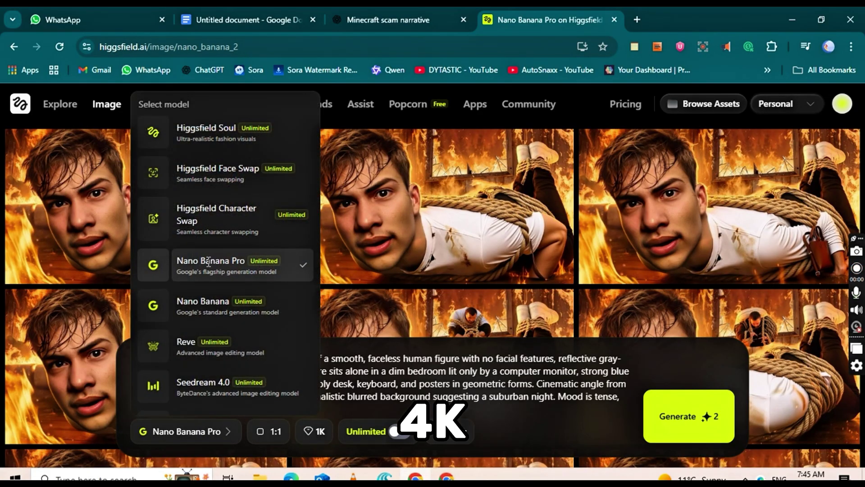
pyautogui.scroll(-3, 209, 262)
pyautogui.scroll(4, 225, 268)
pyautogui.click(379, 375)
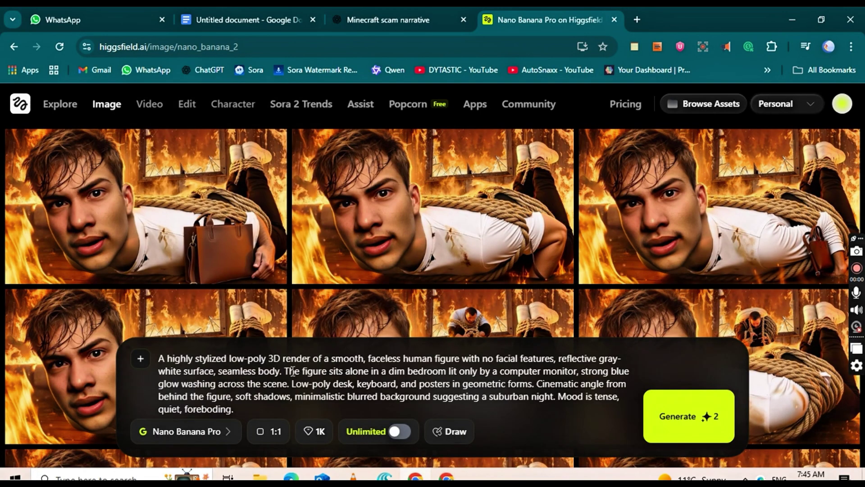
# Set the aspect ratio to 16:9 and generate the images.
pyautogui.click(268, 437)
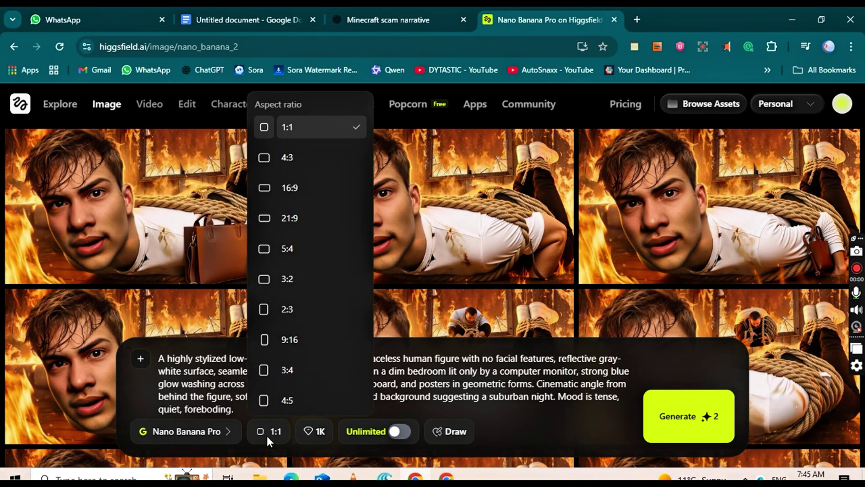
pyautogui.click(268, 191)
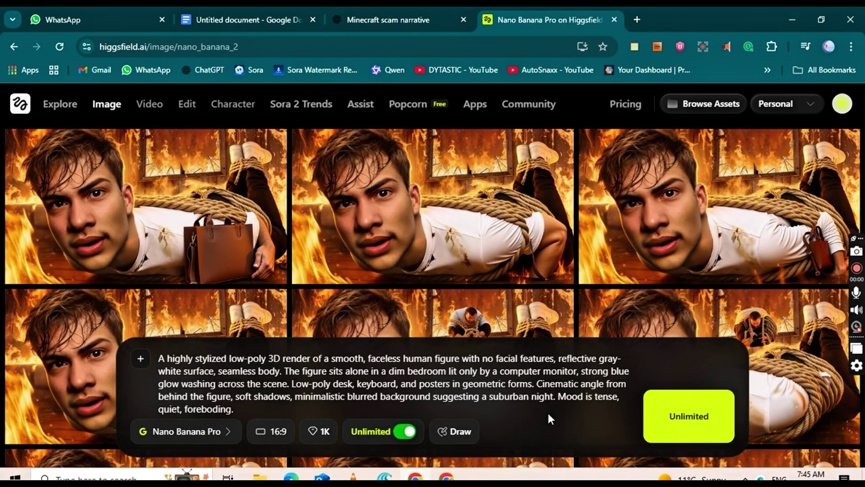
pyautogui.click(683, 422)
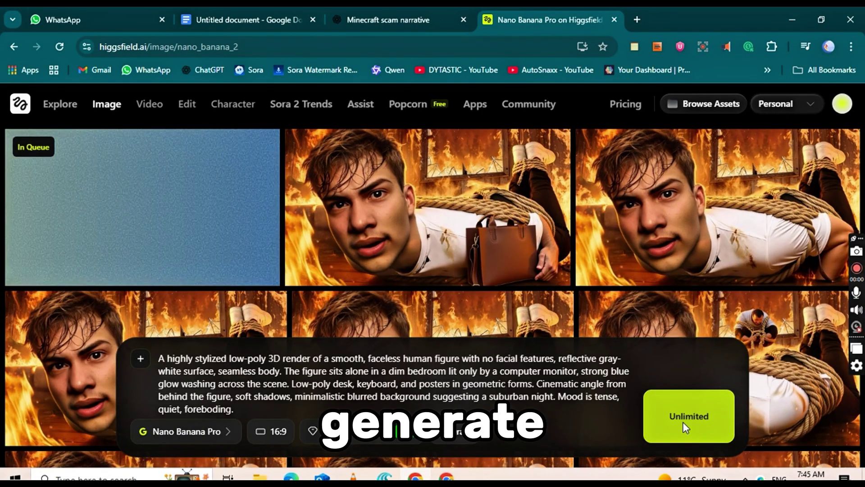
pyautogui.click(317, 438)
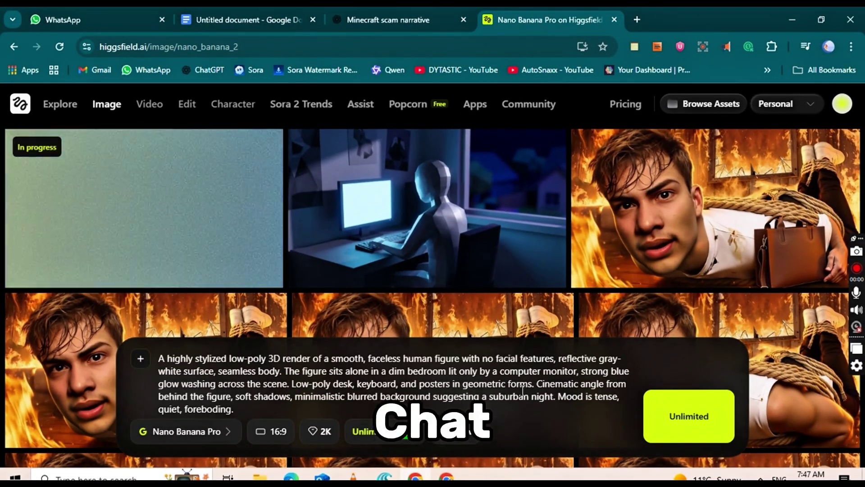
# Request a second image prompt in ChatGPT from the narration sentence, then choose 2K quality.
pyautogui.click(370, 147)
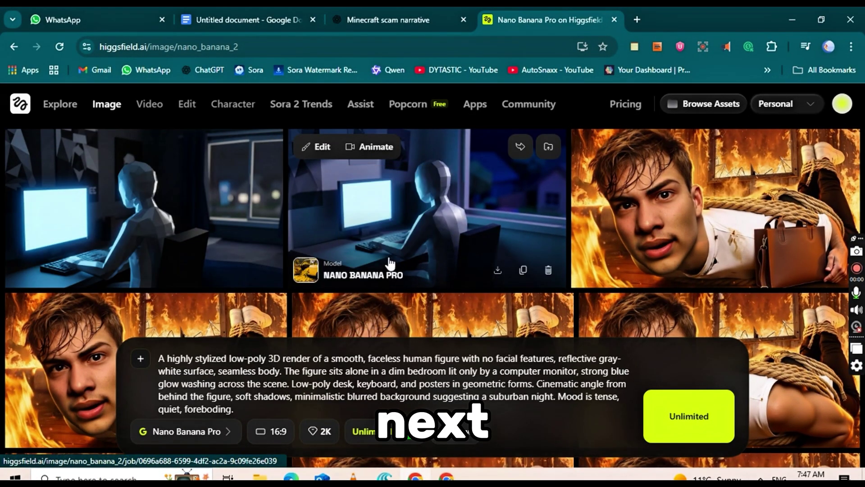
pyautogui.hotkey('ctrl', 'shift', 'Tab')
pyautogui.scroll(10, 202, 236)
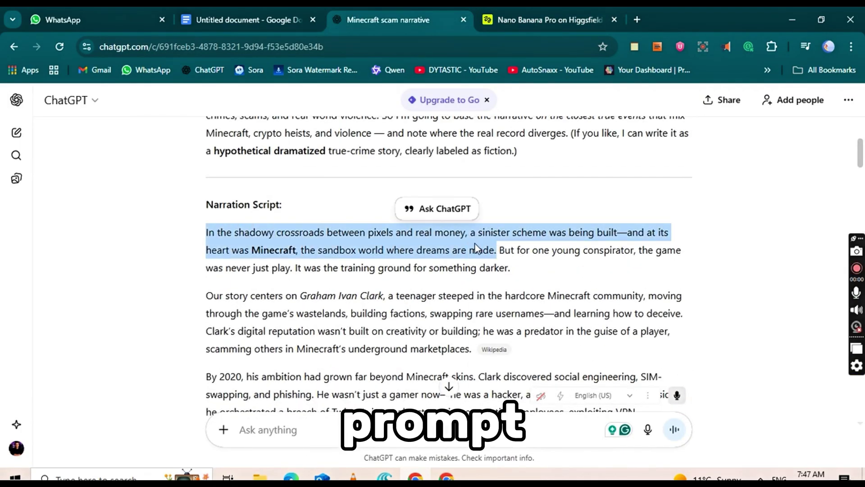
pyautogui.scroll(-20, 475, 244)
pyautogui.hotkey('ctrl', 'v')
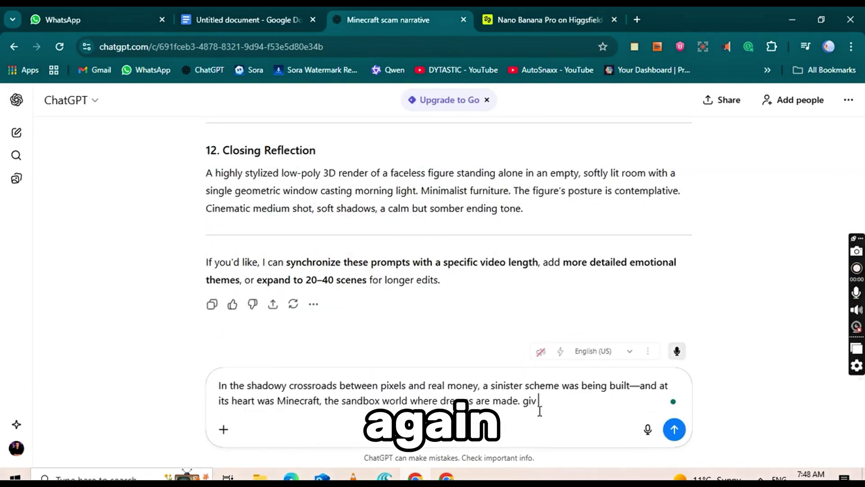
pyautogui.write('an')
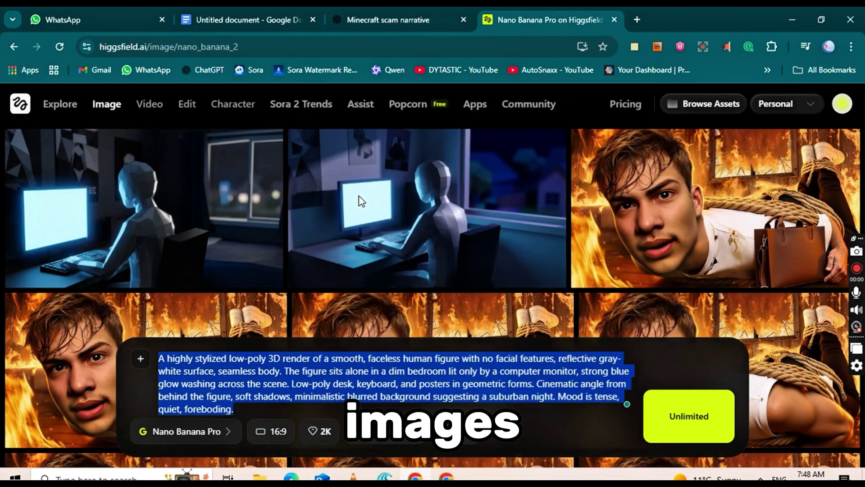
pyautogui.click(360, 432)
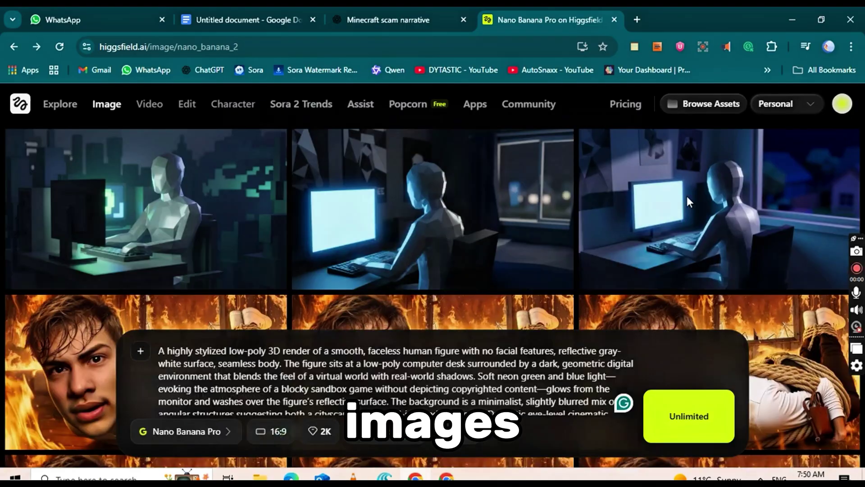
# Have ChatGPT write an image prompt for the next narration sentence, and copy it.
pyautogui.click(386, 14)
pyautogui.scroll(10, 423, 279)
pyautogui.scroll(-2, 423, 278)
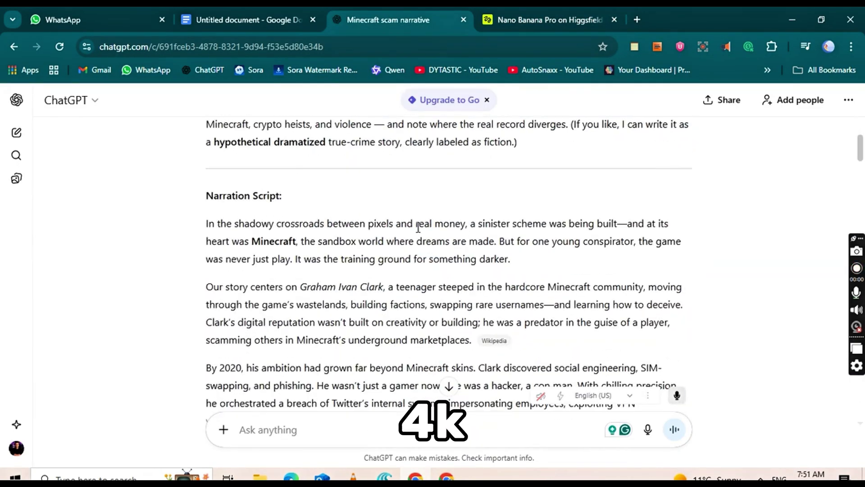
pyautogui.hotkey('ctrl', 'c')
pyautogui.click(242, 429)
pyautogui.hotkey('ctrl', 'v')
pyautogui.click(675, 430)
pyautogui.tripleClick(378, 275)
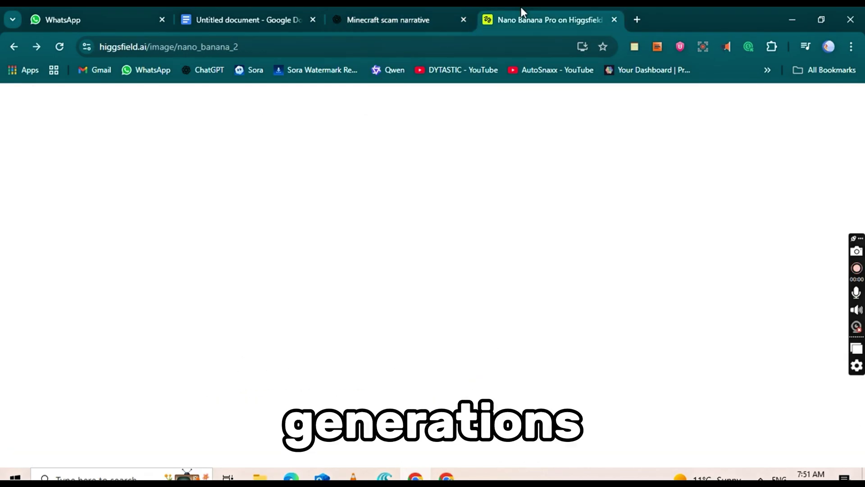
pyautogui.hotkey('ctrl', 'c')
# Replace Higgsfield's prompt with the new image prompt and generate the image.
pyautogui.click(521, 13)
pyautogui.click(301, 374)
pyautogui.hotkey('ctrl', 'a')
pyautogui.rightClick(301, 374)
pyautogui.click(324, 198)
pyautogui.click(673, 407)
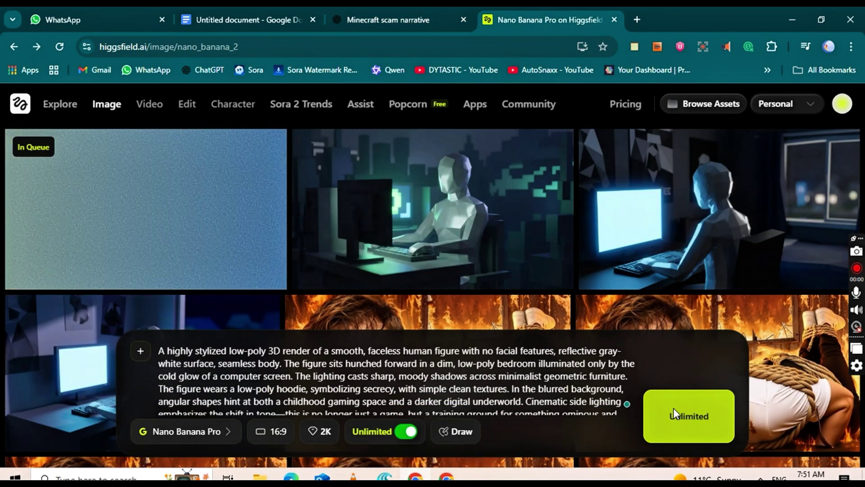
# Send the 'Our story centers' paragraph to ChatGPT and regenerate its image-prompt reply.
pyautogui.hotkey('ctrl', 'shift', 'Tab')
pyautogui.scroll(10, 442, 244)
pyautogui.scroll(-1, 442, 245)
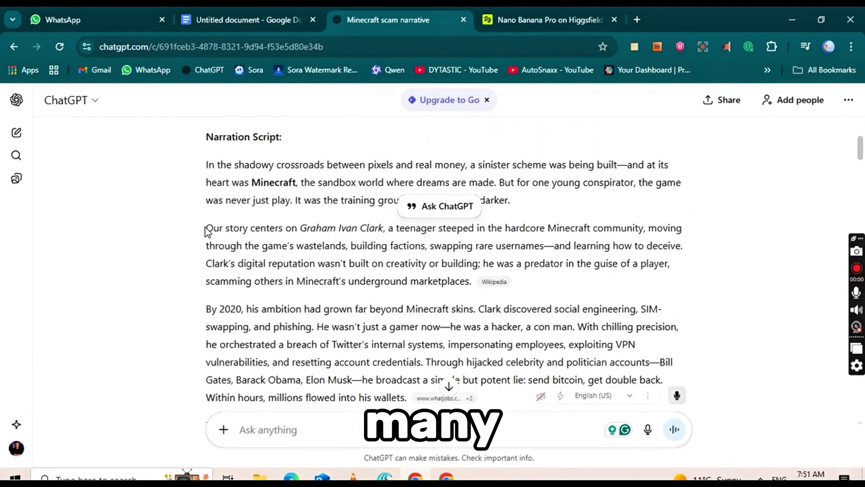
pyautogui.click(314, 437)
pyautogui.hotkey('ctrl', 'v')
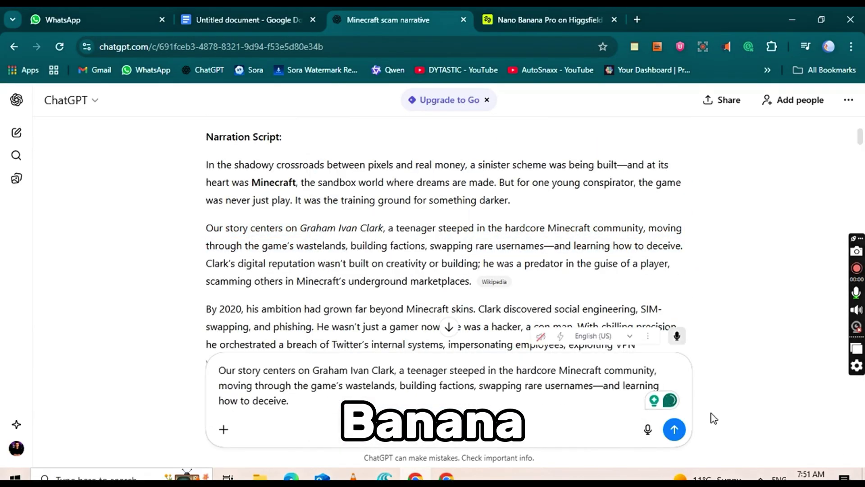
pyautogui.click(674, 429)
pyautogui.click(294, 172)
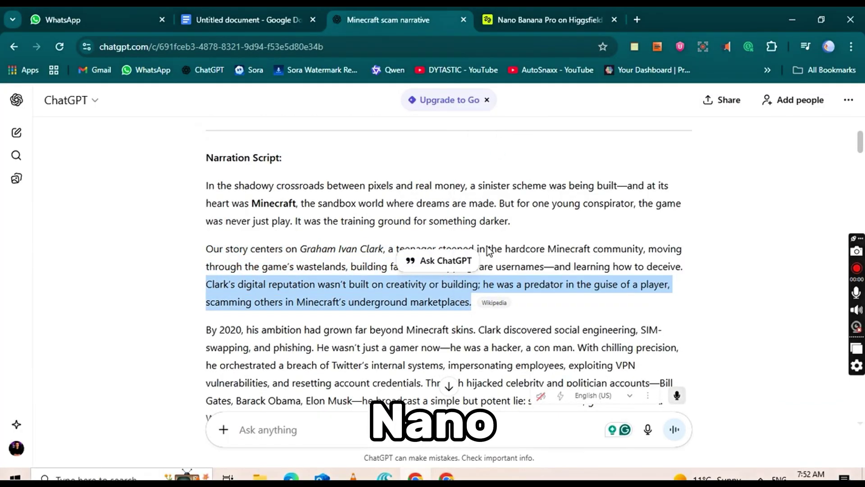
pyautogui.scroll(-12, 327, 284)
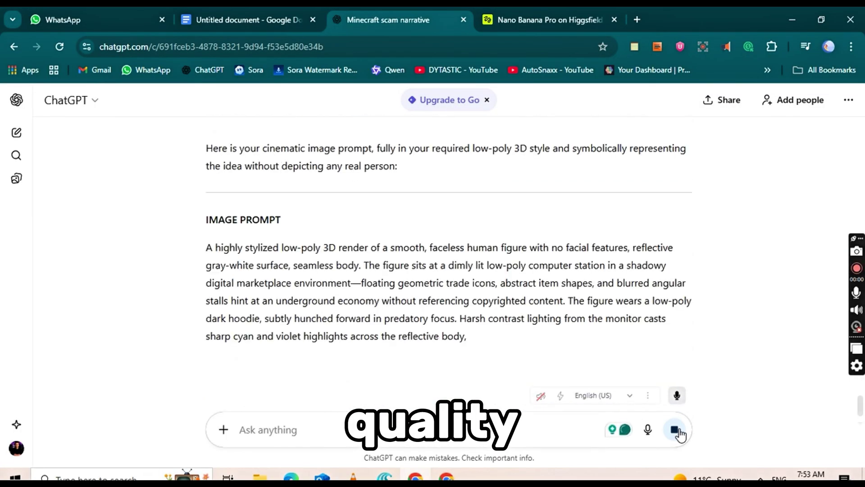
# Copy the marketplace IMAGE PROMPT into Higgsfield's prompt box.
pyautogui.tripleClick(347, 234)
pyautogui.rightClick(347, 233)
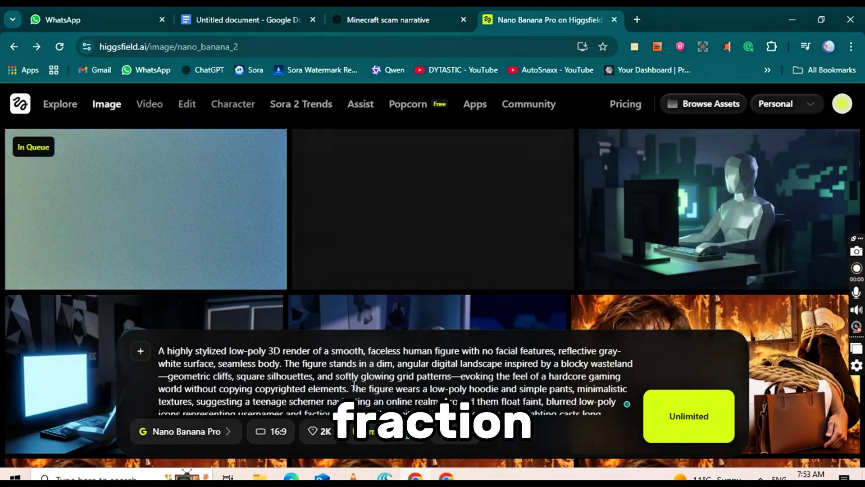
pyautogui.press('Return')
pyautogui.rightClick(204, 396)
pyautogui.click(237, 250)
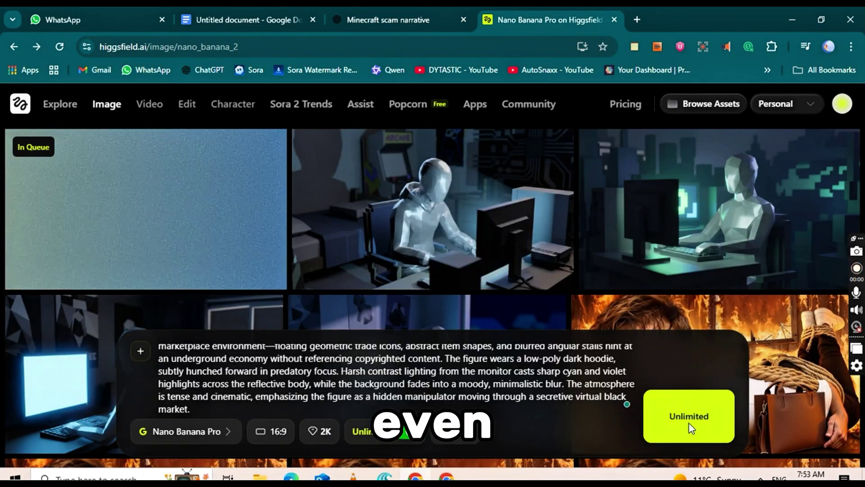
# Generate the marketplace image, then load the 'By 2020' hacker-room image prompt.
pyautogui.click(689, 416)
pyautogui.click(409, 11)
pyautogui.scroll(20, 206, 245)
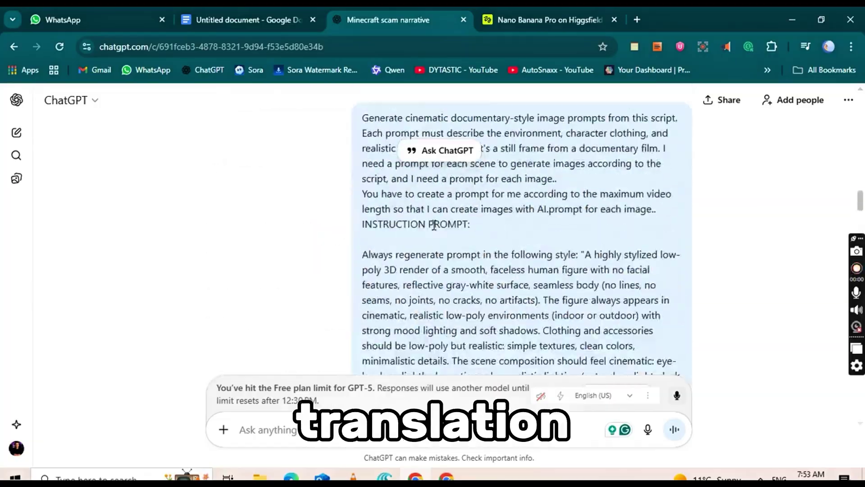
pyautogui.moveTo(206, 245); pyautogui.dragTo(542, 299)
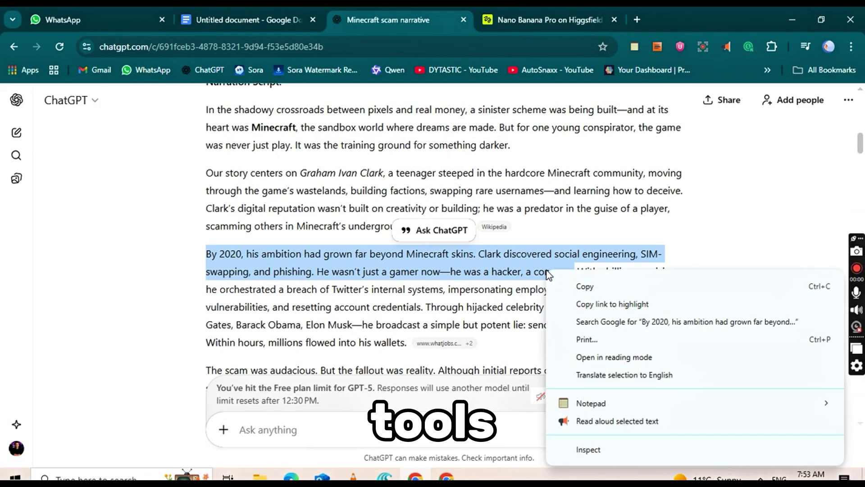
pyautogui.hotkey('ctrl', 'v')
pyautogui.scroll(-2, 580, 180)
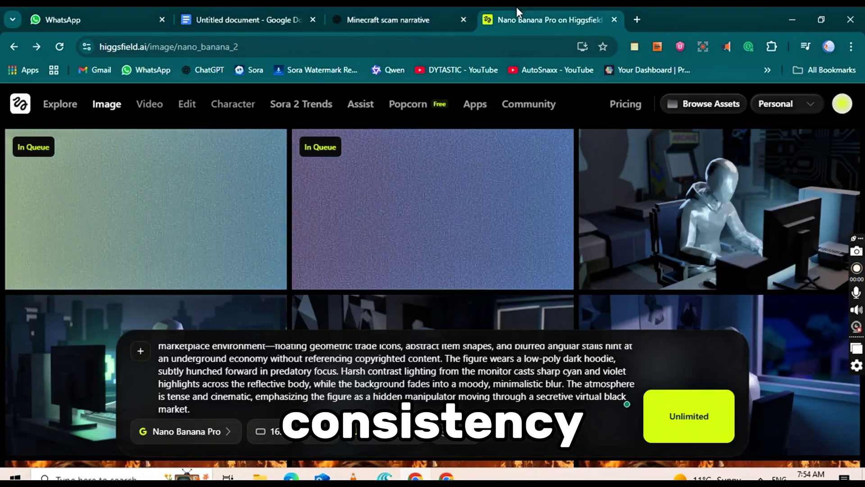
pyautogui.scroll(3, 393, 372)
pyautogui.scroll(-3, 393, 373)
pyautogui.scroll(3, 393, 372)
pyautogui.hotkey('ctrl', 'a')
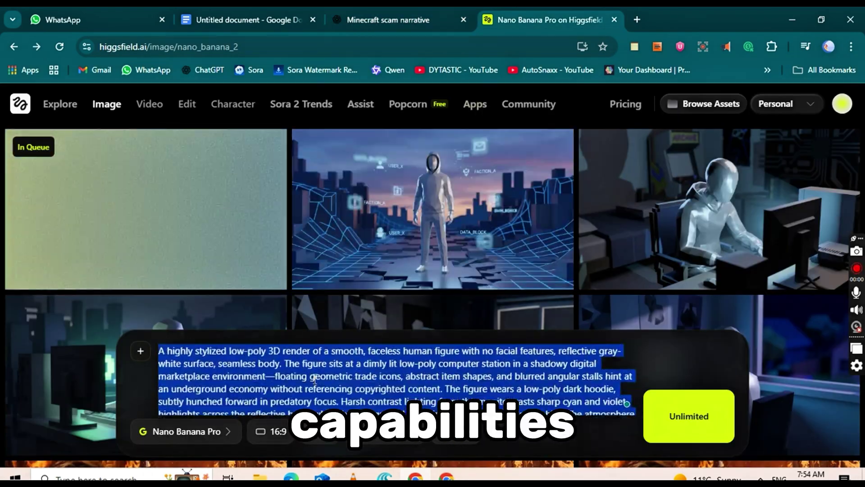
pyautogui.hotkey('ctrl', 'v')
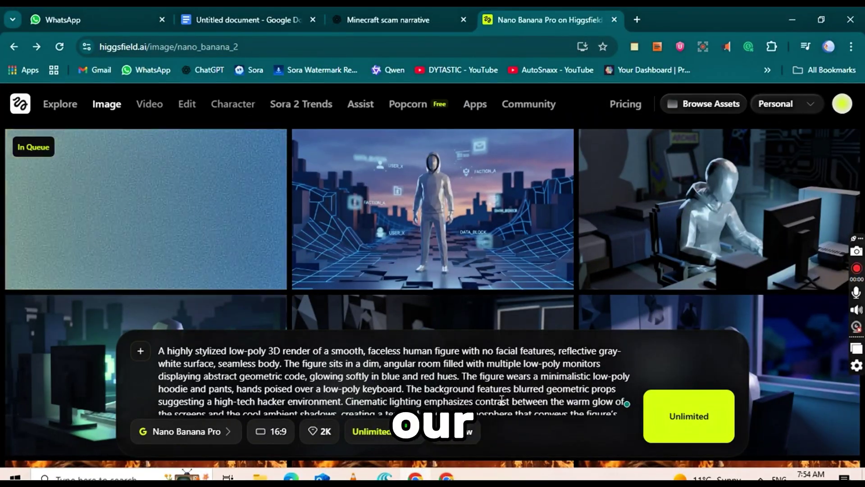
# Copy the workstation image prompt from ChatGPT into Higgsfield's prompt box.
pyautogui.click(391, 18)
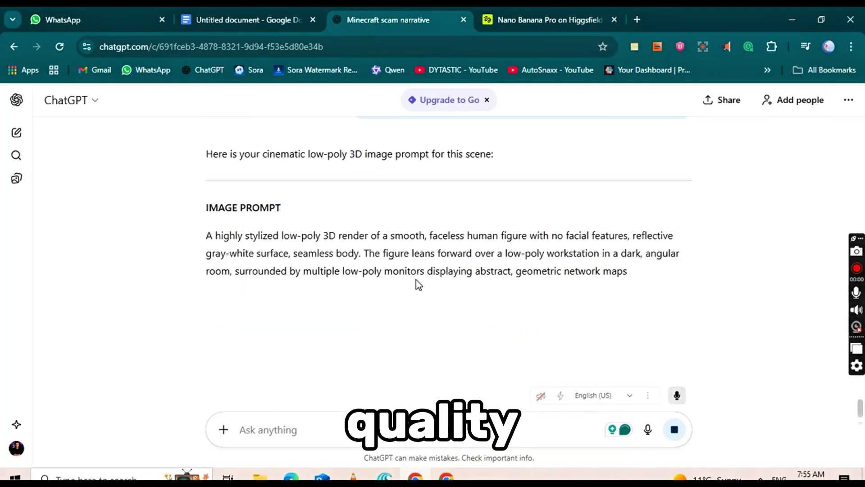
pyautogui.tripleClick(417, 282)
pyautogui.hotkey('ctrl', 'c')
pyautogui.click(540, 20)
pyautogui.hotkey('ctrl', 'a')
pyautogui.rightClick(460, 378)
pyautogui.hotkey('ctrl', 'v')
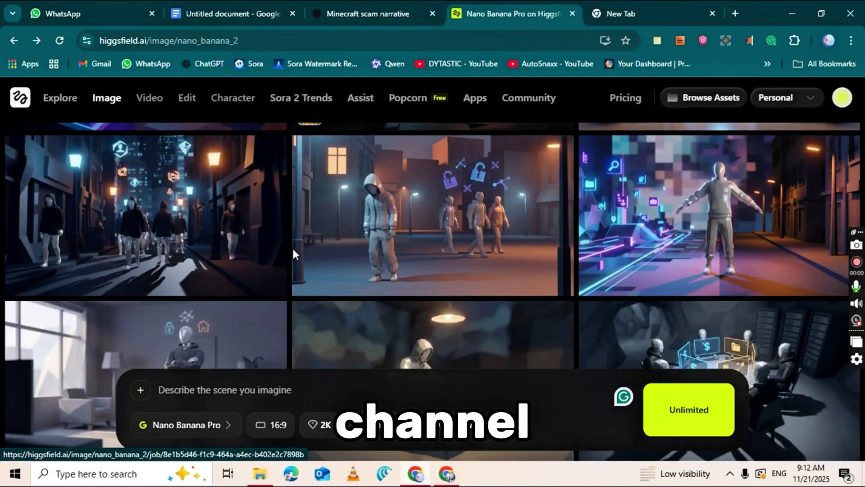
pyautogui.scroll(-5, 292, 250)
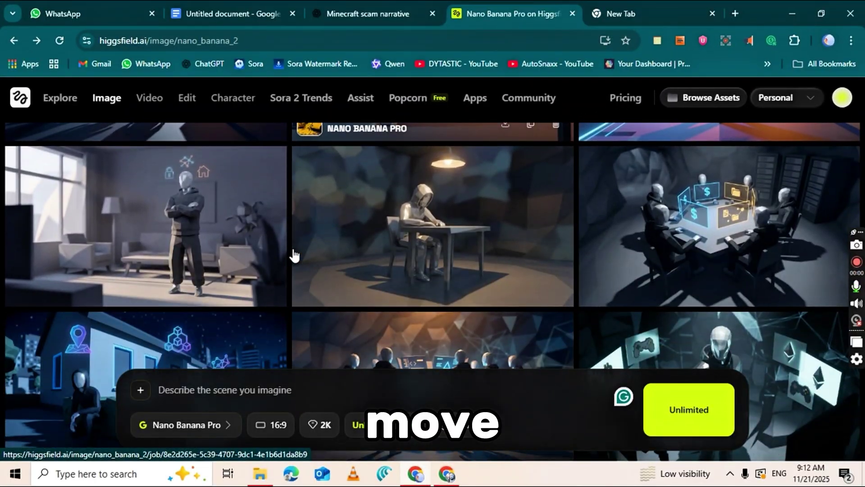
pyautogui.scroll(-15, 294, 255)
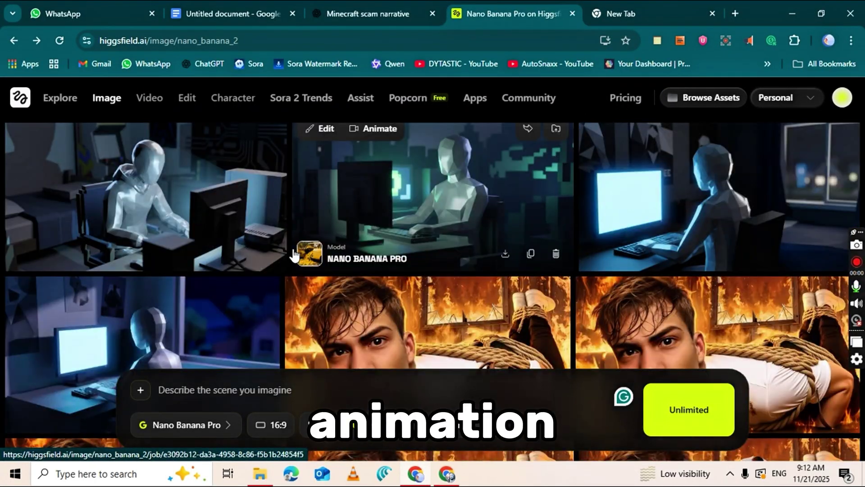
pyautogui.scroll(-2, 294, 256)
pyautogui.scroll(5, 295, 255)
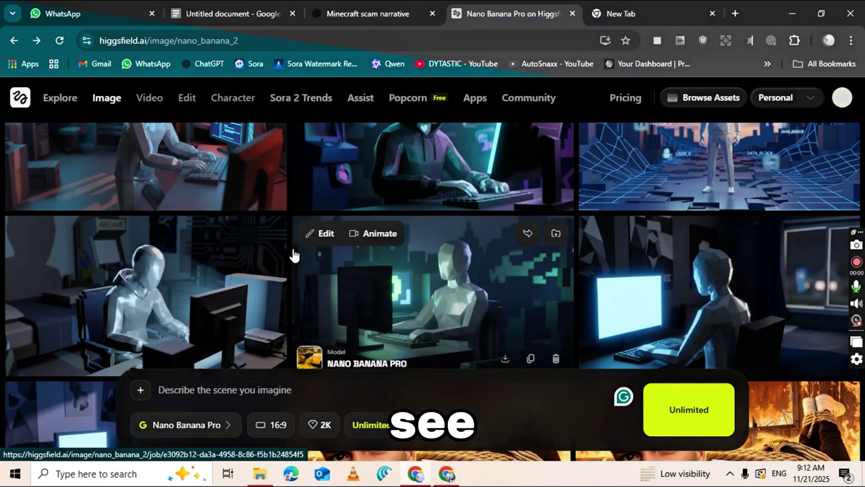
# Animate the figure-at-desk image with the first video prompt, minus its duration sentence.
pyautogui.click(87, 266)
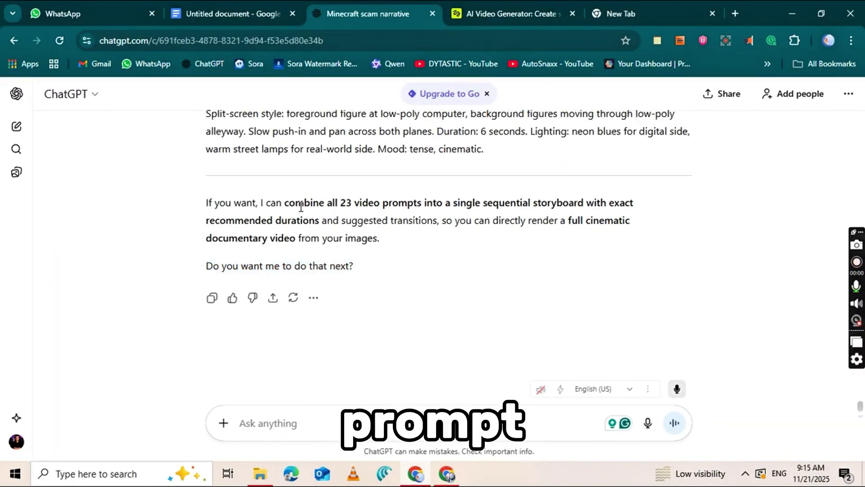
pyautogui.scroll(20, 301, 207)
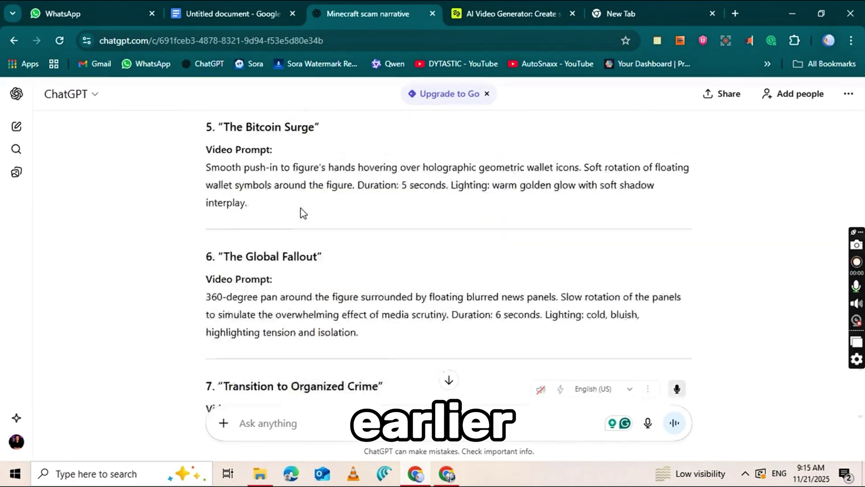
pyautogui.doubleClick(298, 203)
pyautogui.tripleClick(299, 211)
pyautogui.hotkey('ctrl', 'c')
pyautogui.click(512, 14)
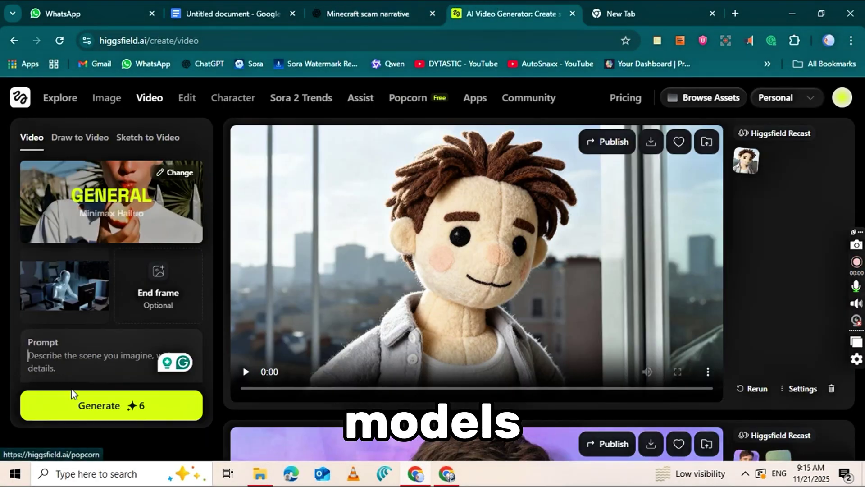
pyautogui.rightClick(58, 361)
pyautogui.click(86, 233)
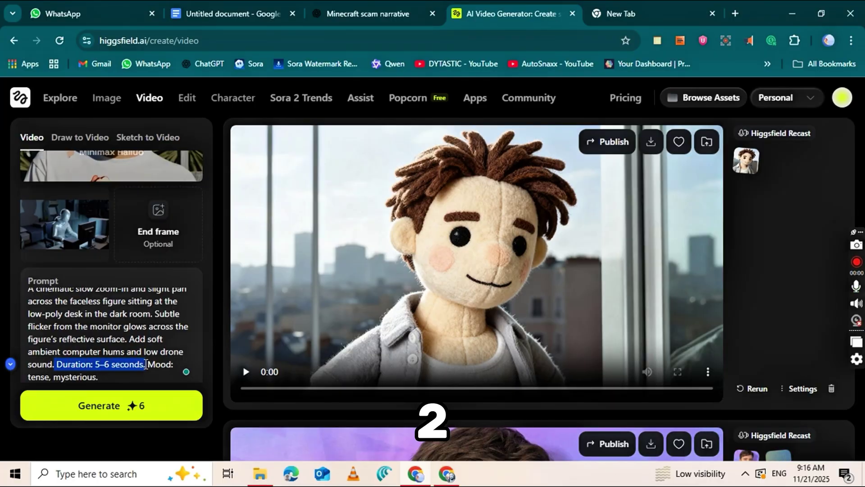
pyautogui.press('BackSpace')
pyautogui.scroll(2, 76, 315)
pyautogui.scroll(-4, 136, 210)
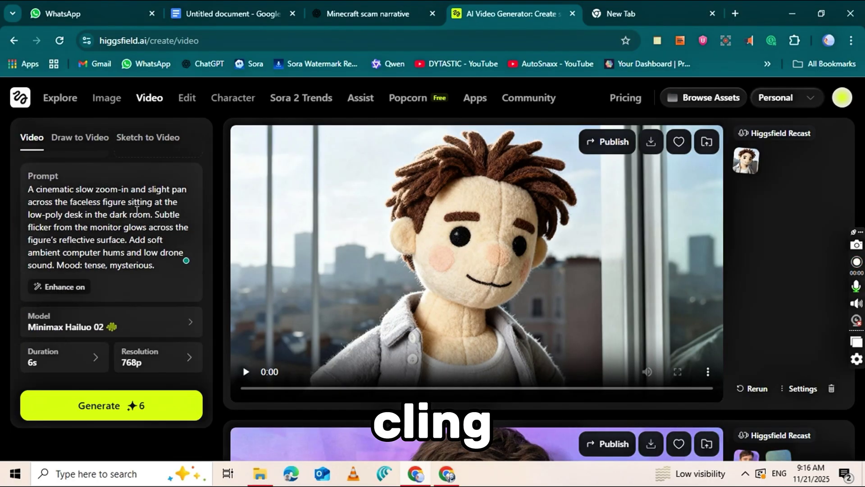
# Pick Google Veo 3.1 Fast from the Google Veo models.
pyautogui.click(153, 311)
pyautogui.moveTo(303, 280)
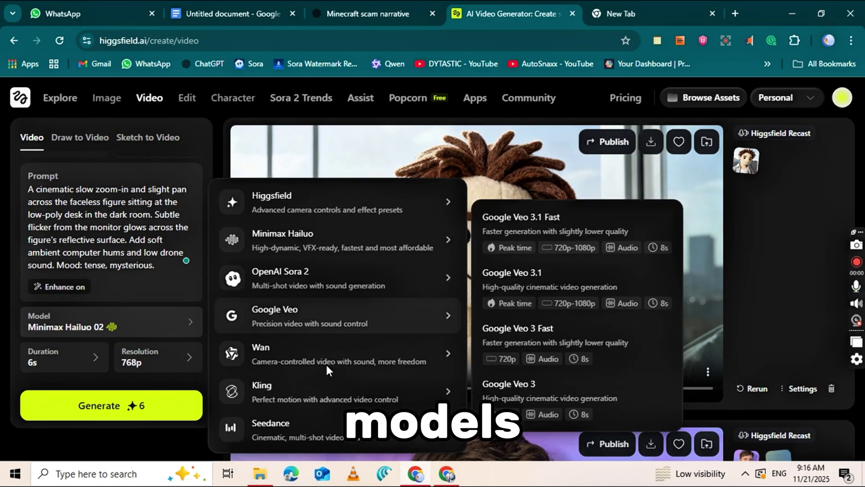
pyautogui.moveTo(353, 424)
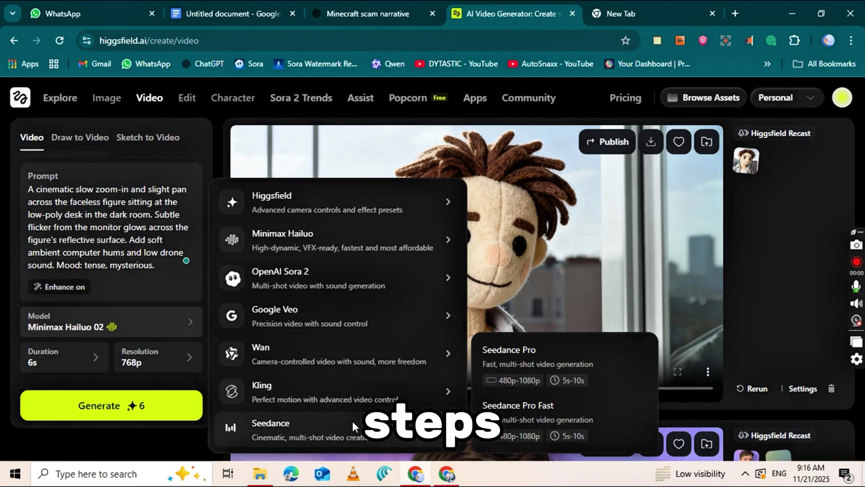
pyautogui.moveTo(394, 323)
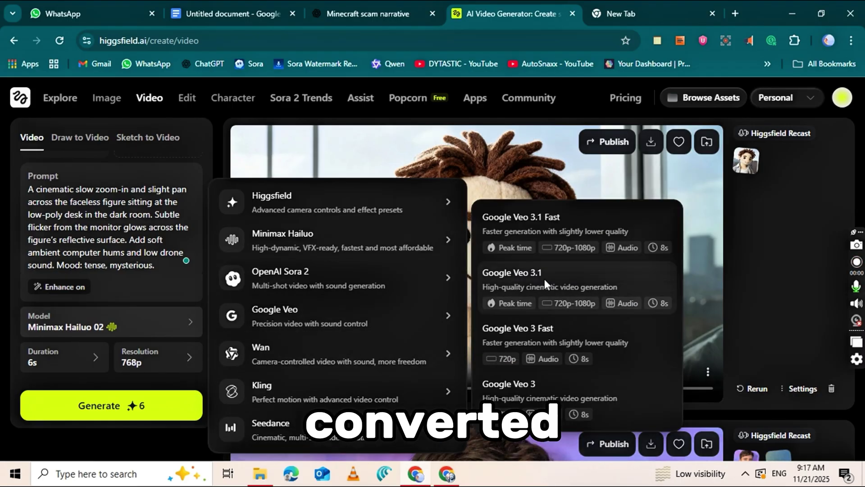
pyautogui.click(545, 279)
pyautogui.click(118, 352)
pyautogui.click(540, 227)
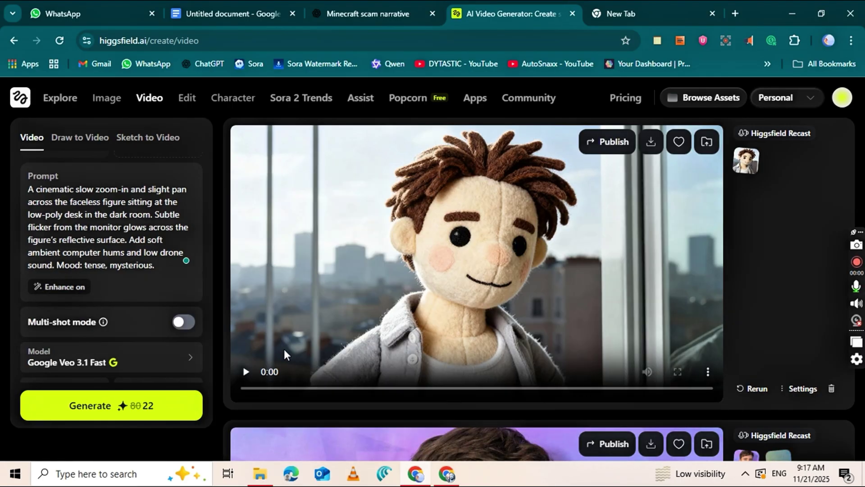
# Generate the desk scene video and upload a Downloads image as the next start frame.
pyautogui.scroll(-2, 160, 367)
pyautogui.click(163, 405)
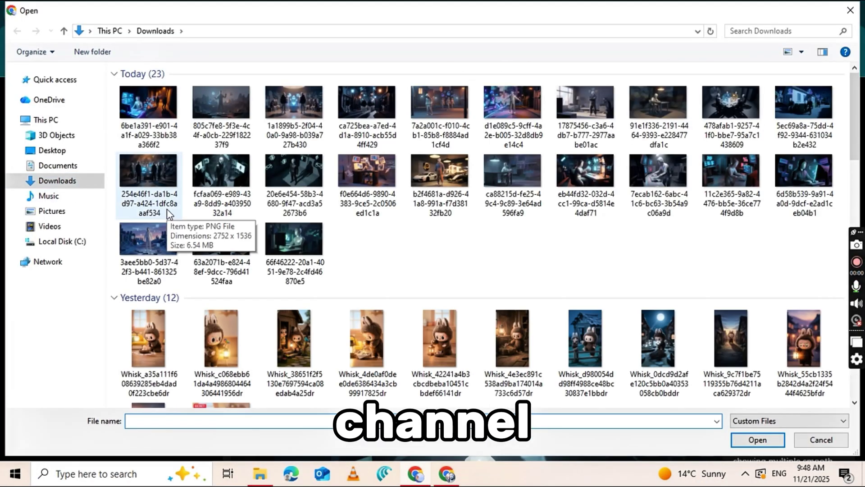
pyautogui.doubleClick(167, 210)
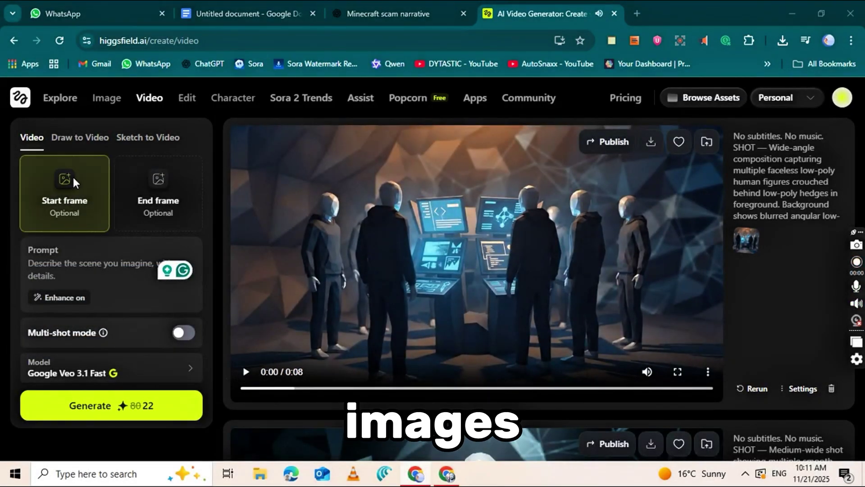
pyautogui.click(74, 178)
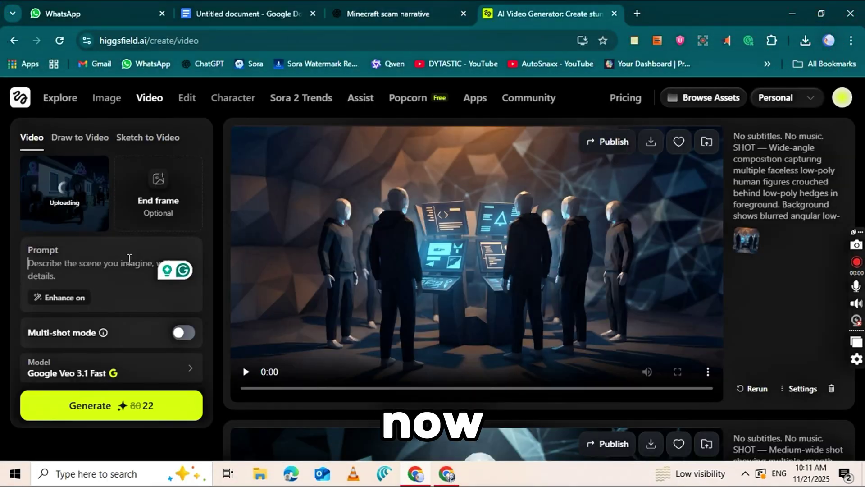
# Paste the low-poly faceless-figures prompt and review the clip duration options.
pyautogui.hotkey('ctrl', 'v')
pyautogui.scroll(-5, 131, 306)
pyautogui.click(117, 359)
pyautogui.scroll(5, 117, 270)
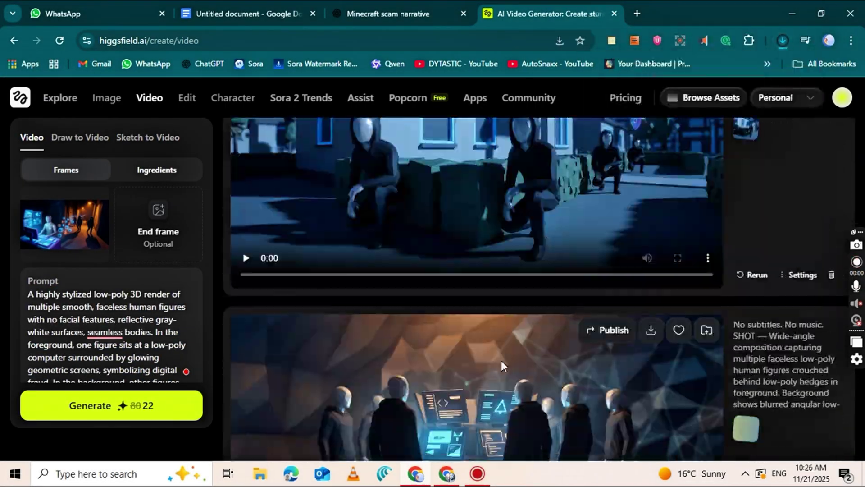
# Replace ElevenLabs' speech text with the first two narration paragraphs.
pyautogui.click(72, 106)
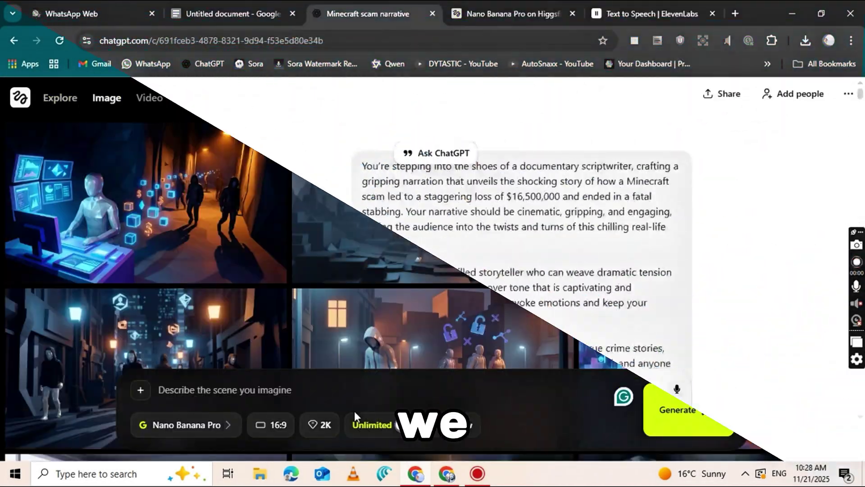
pyautogui.scroll(-10, 371, 279)
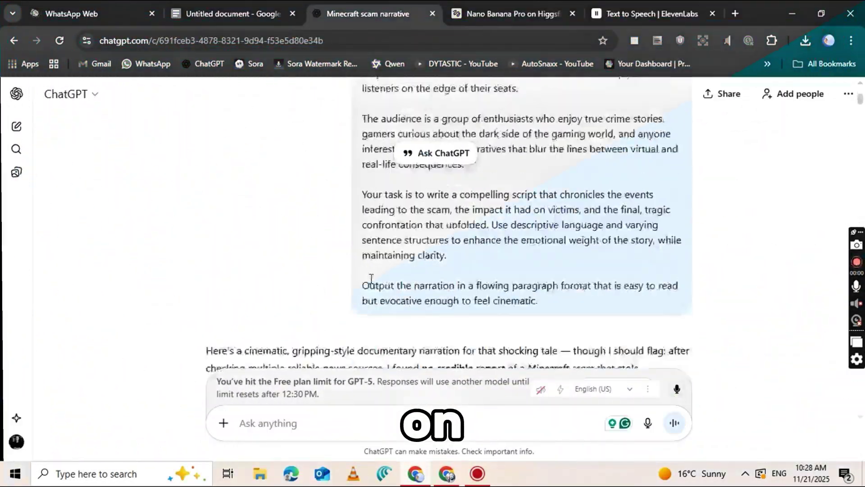
pyautogui.scroll(2, 370, 278)
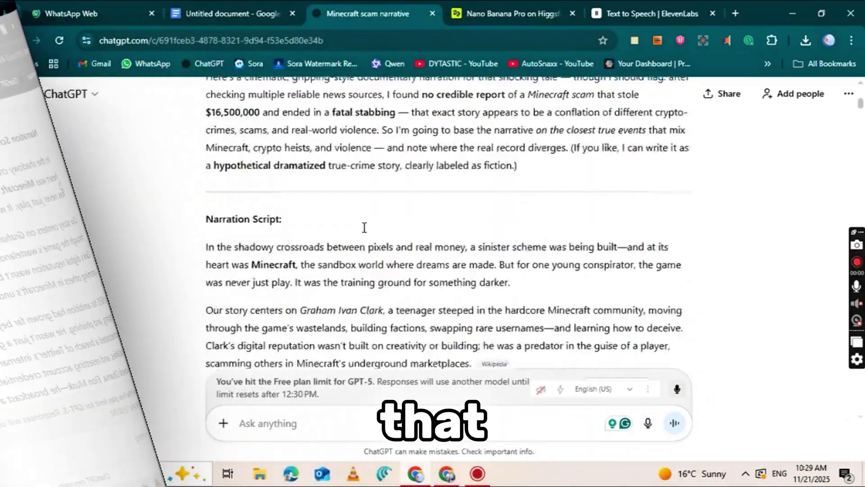
pyautogui.scroll(-2, 316, 216)
pyautogui.moveTo(207, 142); pyautogui.dragTo(469, 257)
pyautogui.rightClick(455, 243)
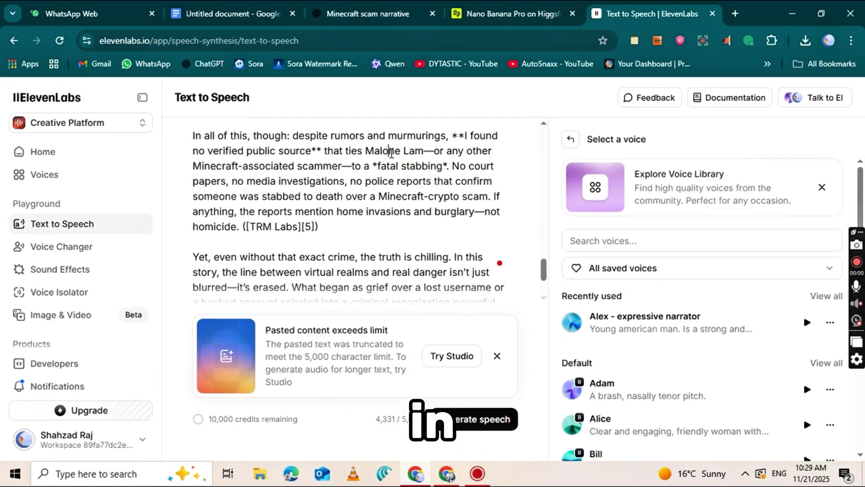
pyautogui.hotkey('ctrl', 'a')
pyautogui.press('BackSpace')
pyautogui.hotkey('ctrl', 'v')
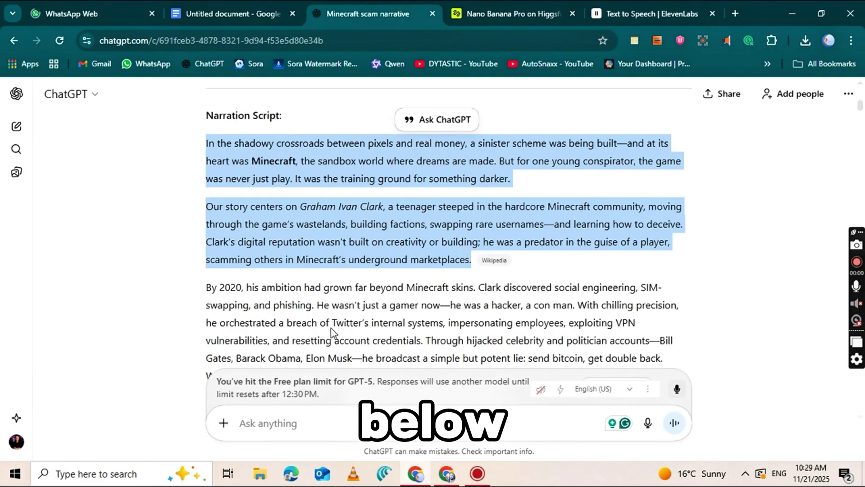
# Append the 'By 2020' paragraph after the existing speech text.
pyautogui.scroll(-2, 332, 328)
pyautogui.moveTo(211, 179); pyautogui.dragTo(318, 265)
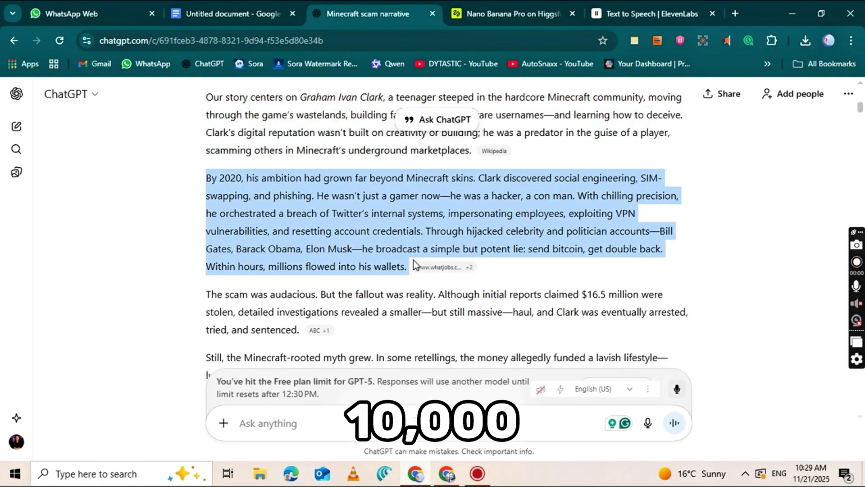
pyautogui.rightClick(350, 239)
pyautogui.click(413, 253)
pyautogui.click(611, 9)
pyautogui.scroll(-1, 450, 270)
pyautogui.click(499, 358)
pyautogui.hotkey('ctrl', 'v')
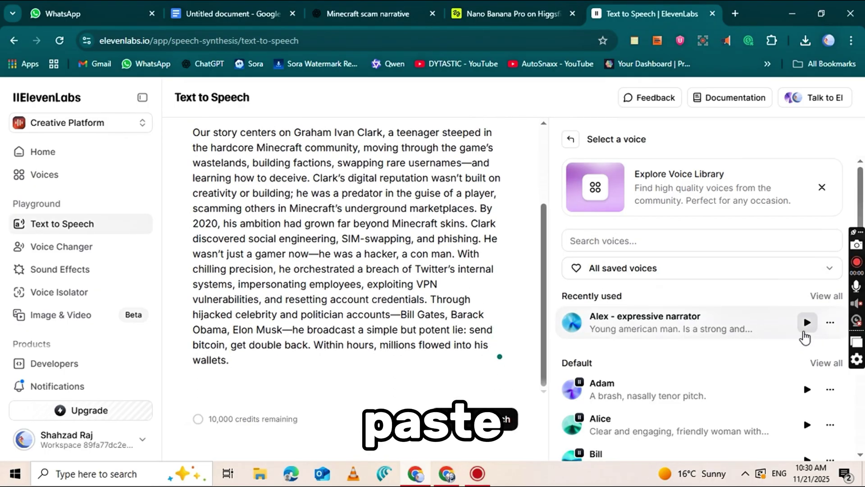
# Preview the Alex and Bill voices and choose Bill as narrator.
pyautogui.click(807, 322)
pyautogui.scroll(-2, 771, 353)
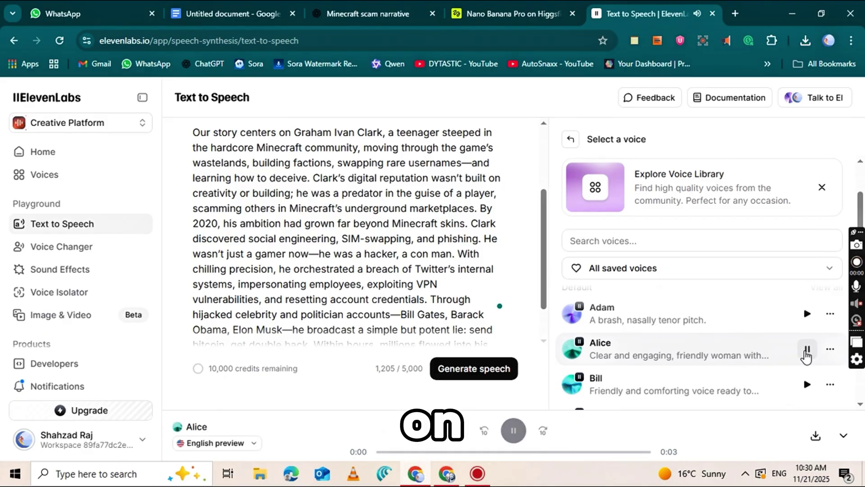
pyautogui.click(807, 384)
pyautogui.click(600, 381)
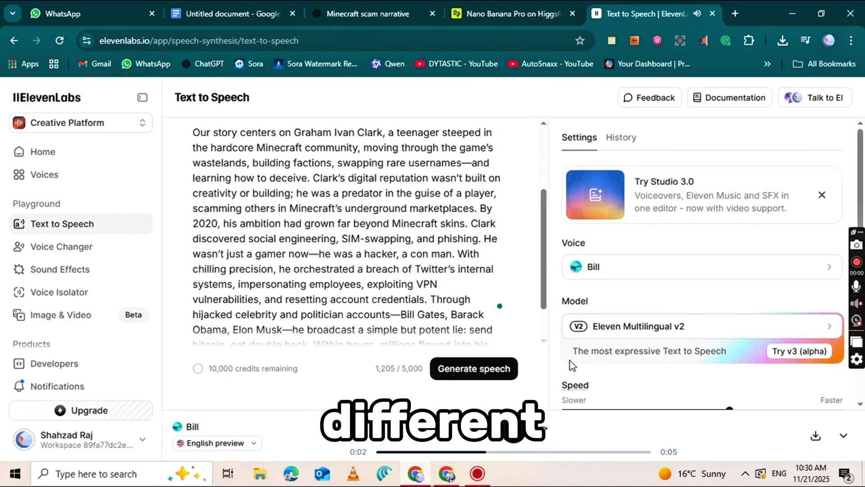
# Generate the 1:31 narration, download it, and select the clip files to import.
pyautogui.click(509, 363)
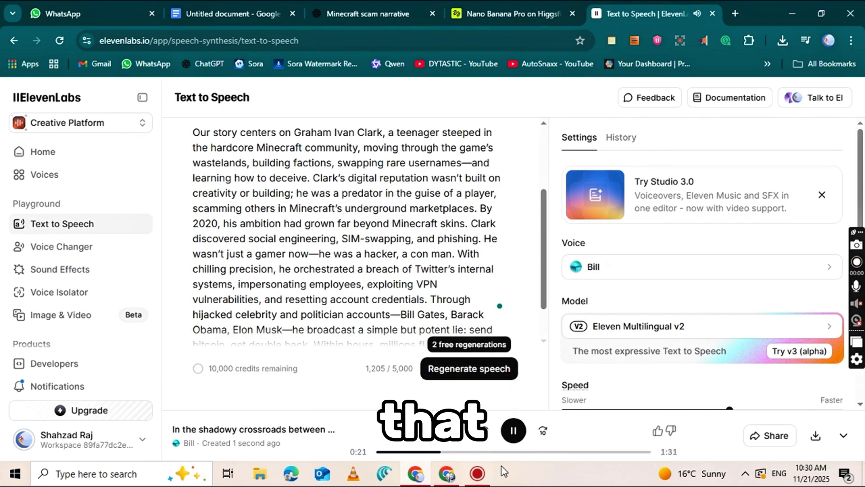
pyautogui.click(815, 435)
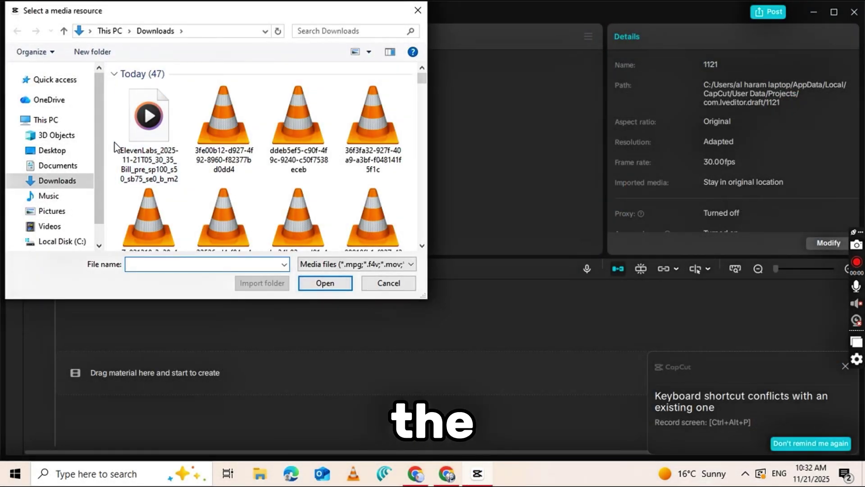
pyautogui.moveTo(114, 143); pyautogui.dragTo(408, 159)
# Import the selected clips and lay them end to end on the video track.
pyautogui.click(325, 283)
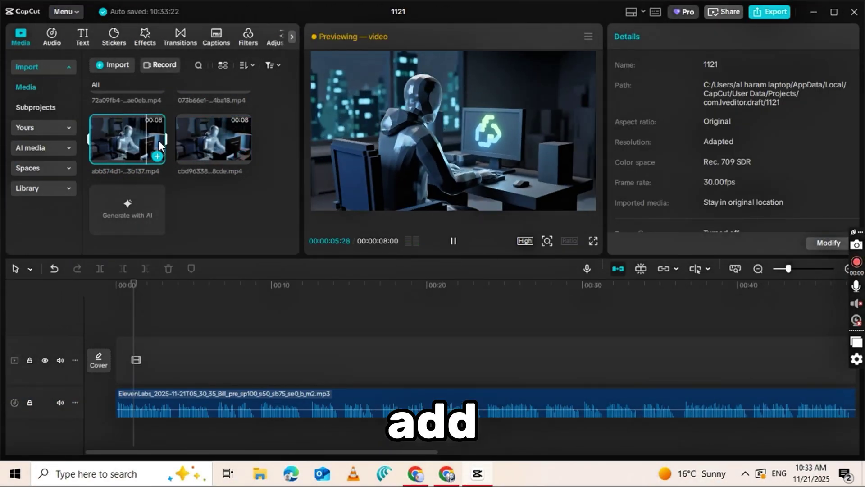
pyautogui.moveTo(148, 139); pyautogui.dragTo(135, 325)
pyautogui.click(661, 34)
pyautogui.click(453, 241)
pyautogui.scroll(3, 239, 197)
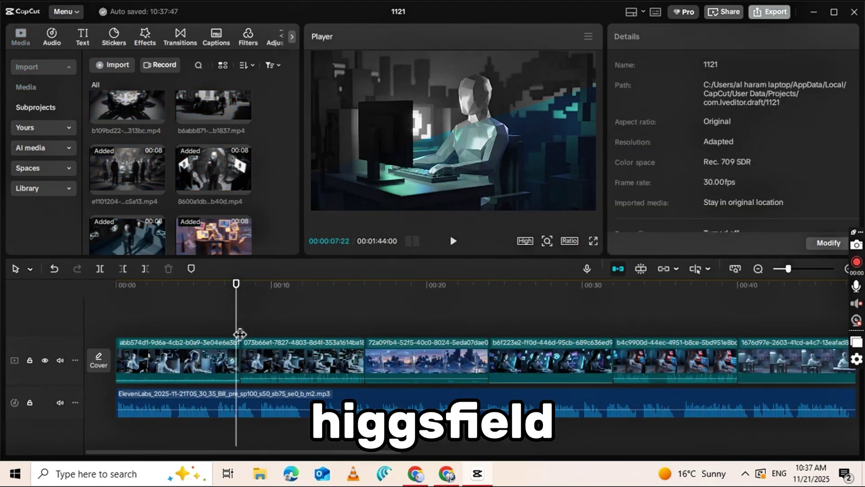
# Add the Scorched transition and apply it to all clips.
pyautogui.click(177, 41)
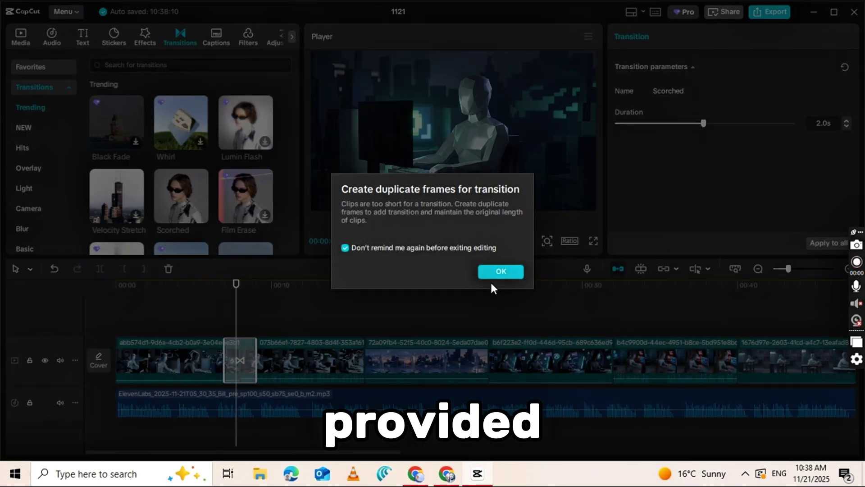
pyautogui.click(498, 271)
pyautogui.click(828, 242)
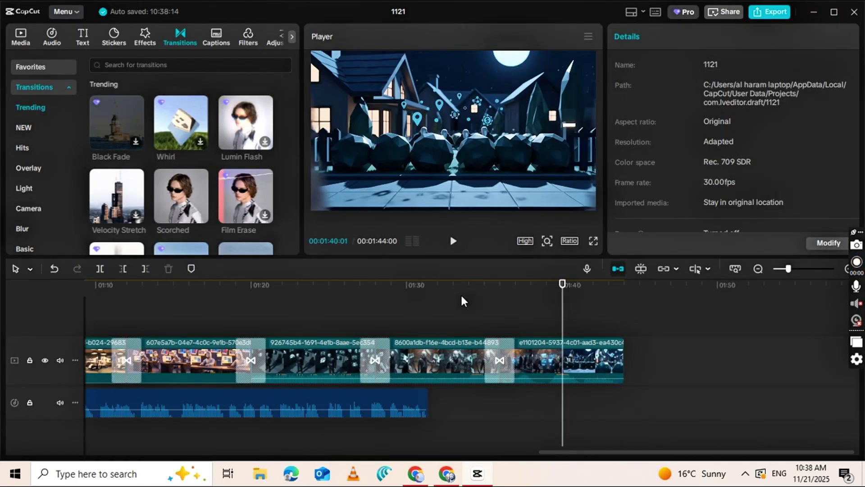
pyautogui.hscroll(-10, 464, 301)
# Export the 1m 44s video as a 720P mp4.
pyautogui.click(344, 313)
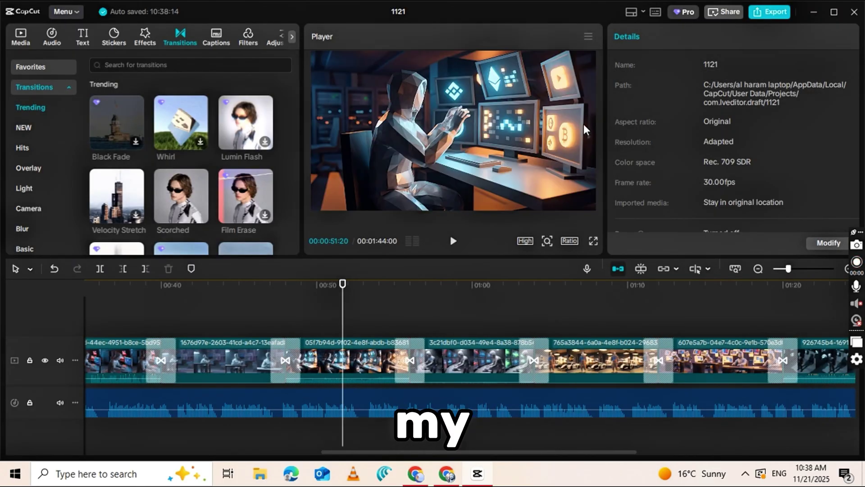
pyautogui.click(751, 16)
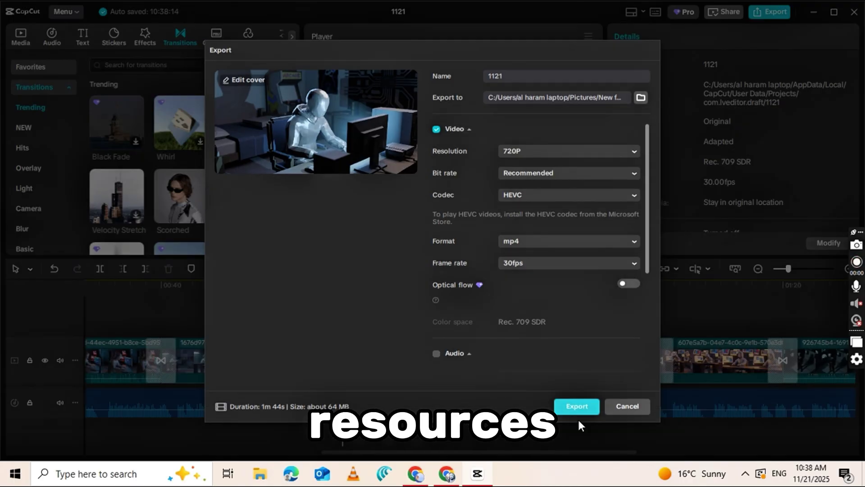
pyautogui.click(578, 418)
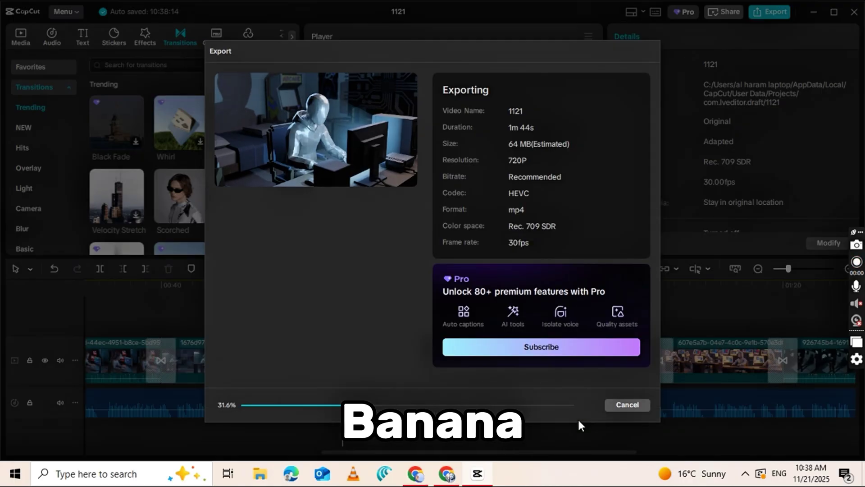